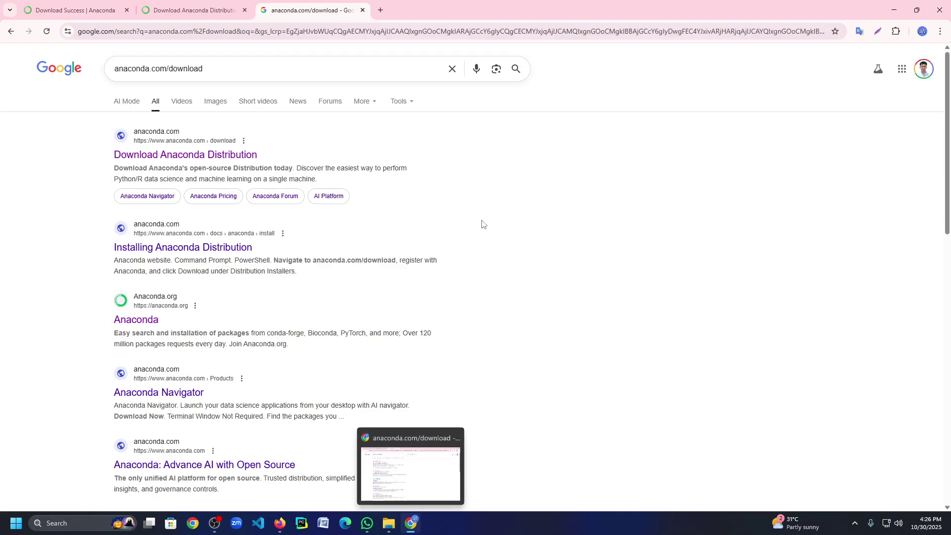
# Search Google for anaconda.com/download and open the Download Anaconda Distribution result
pyautogui.click(222, 68)
pyautogui.press('Return')
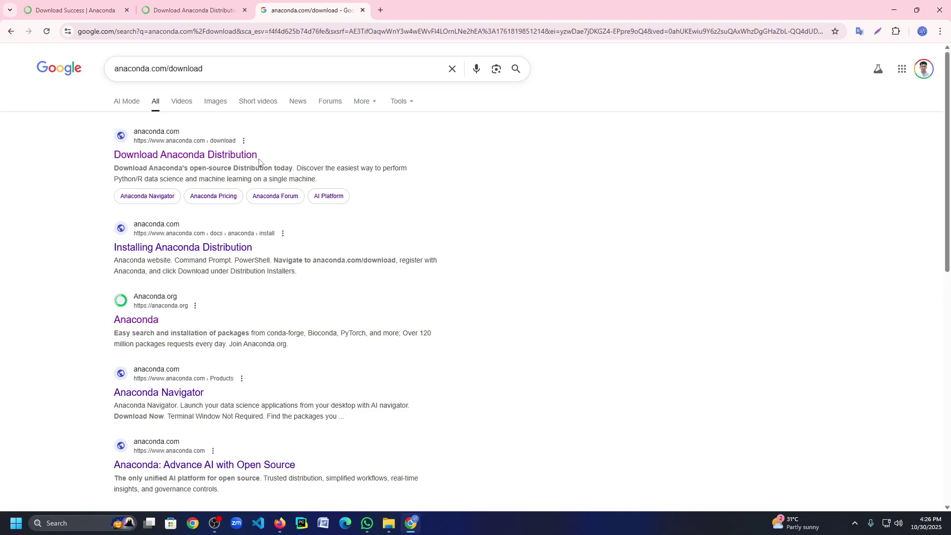
pyautogui.click(166, 154)
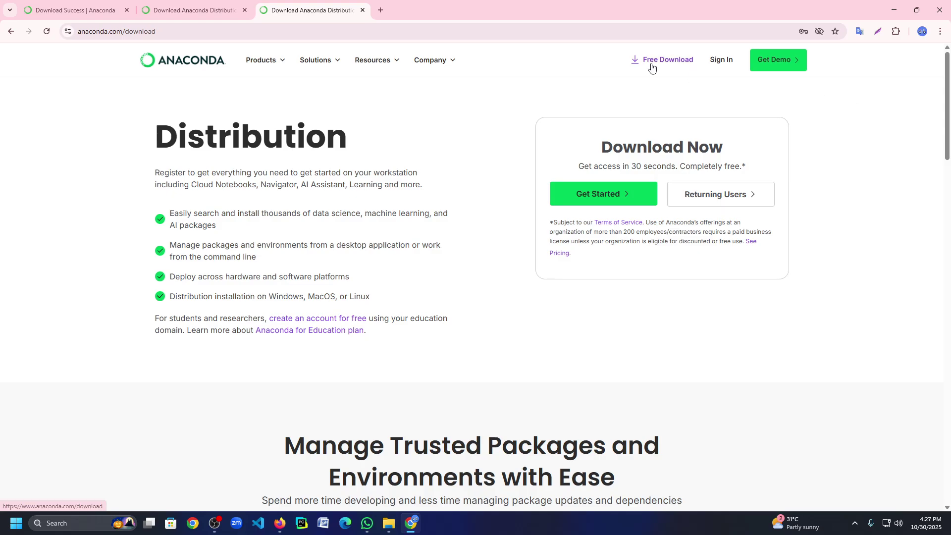
# Sign in to the Anaconda account, start the free Distribution download, and go to the Download Now page with the installers
pyautogui.click(726, 64)
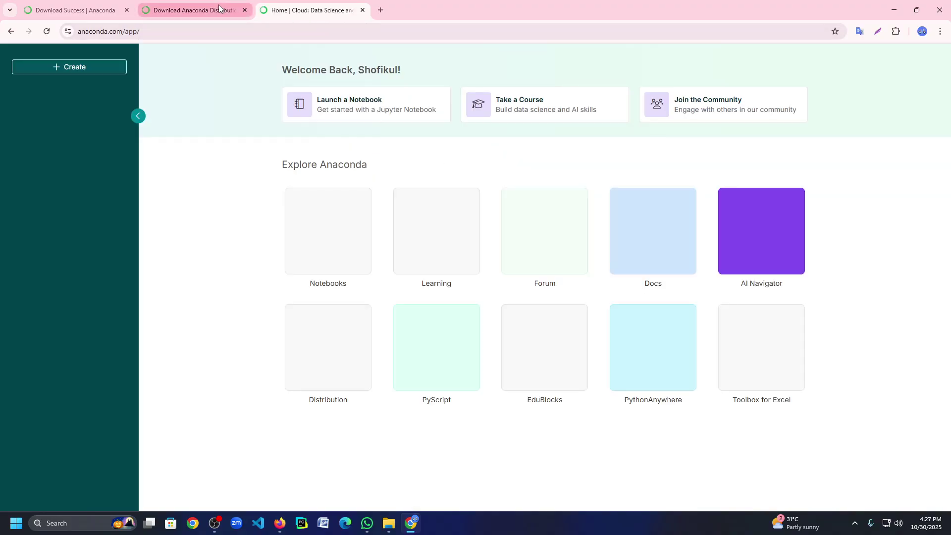
pyautogui.click(219, 9)
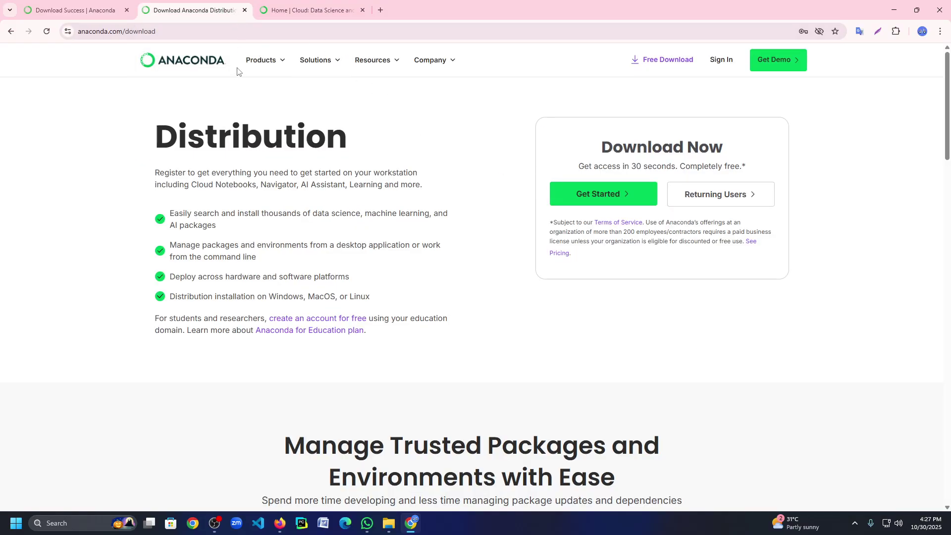
pyautogui.click(603, 200)
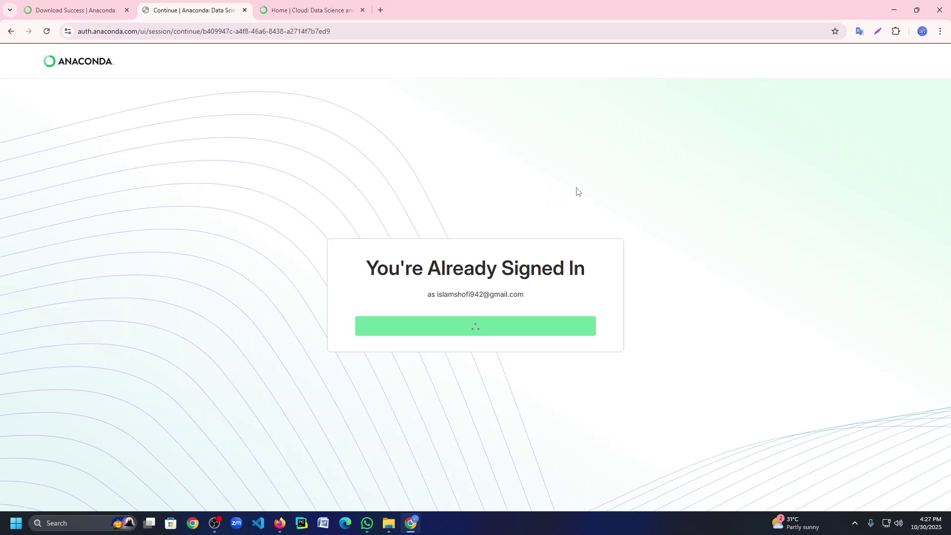
pyautogui.click(101, 9)
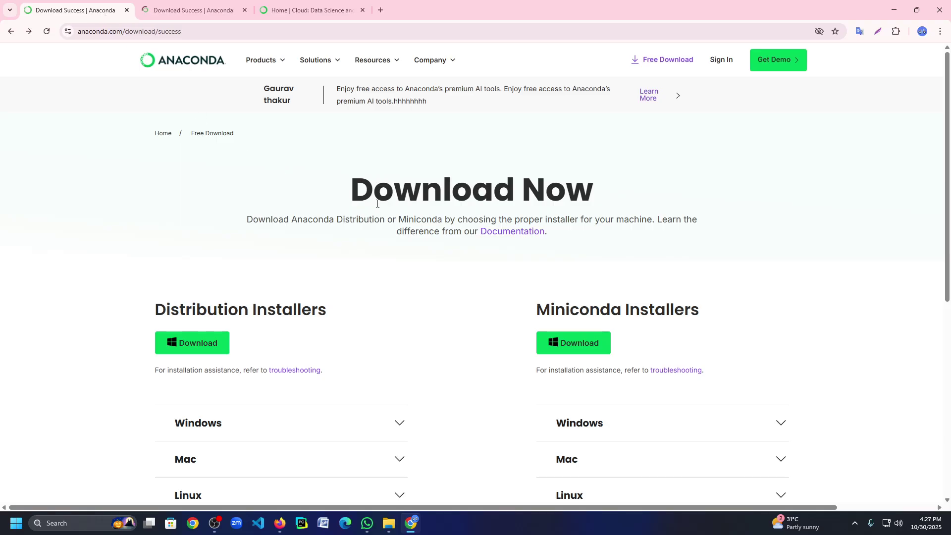
# Review the Linux, Mac and Windows options under Distribution Installers, leaving the Windows section expanded
pyautogui.scroll(-2, 461, 261)
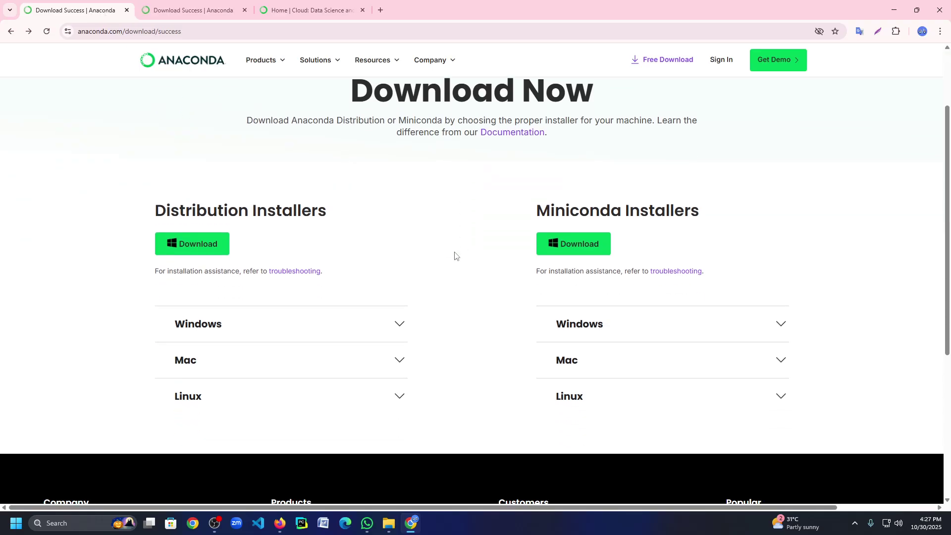
pyautogui.scroll(2, 455, 255)
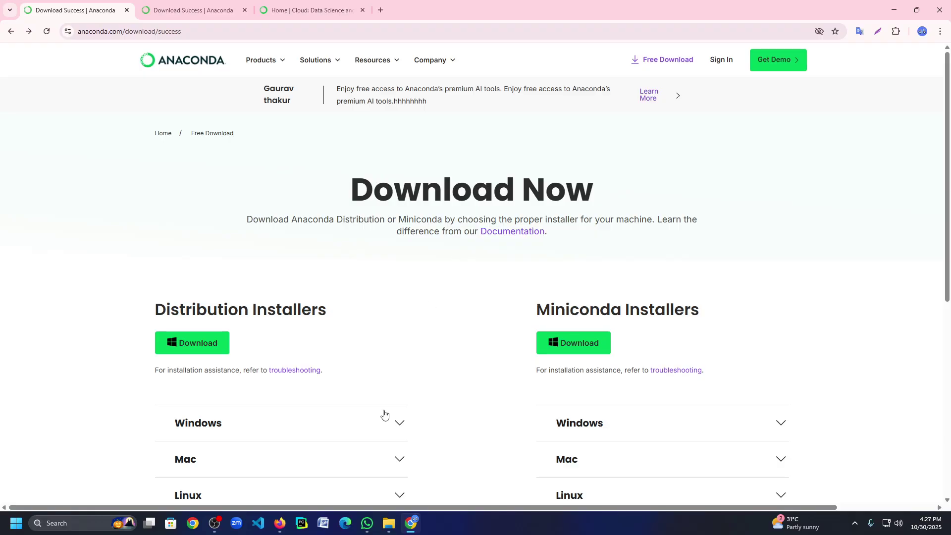
pyautogui.scroll(-1, 392, 342)
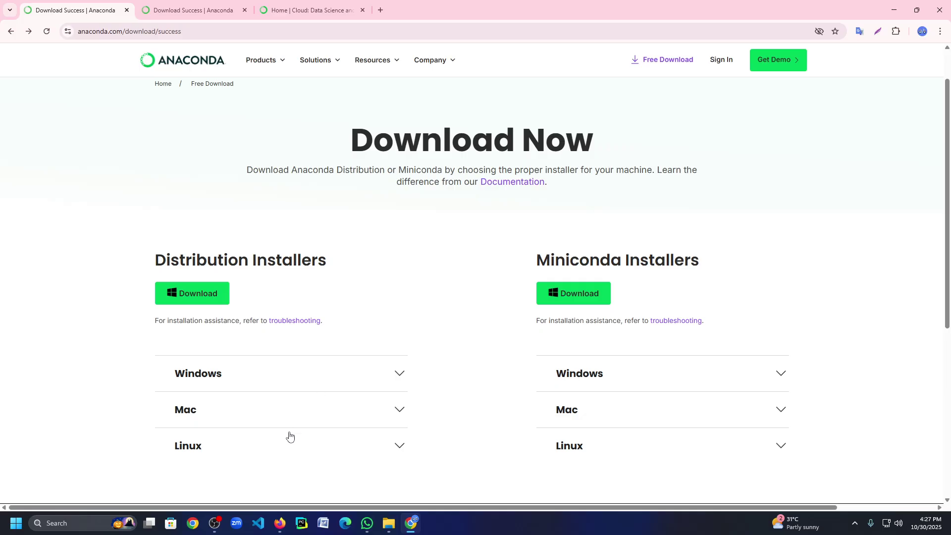
pyautogui.click(399, 446)
pyautogui.click(400, 414)
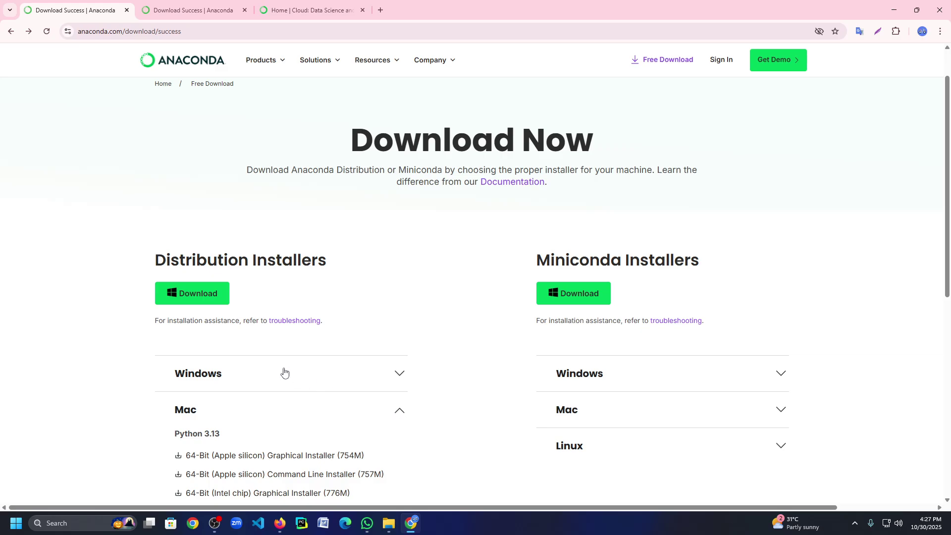
pyautogui.click(405, 376)
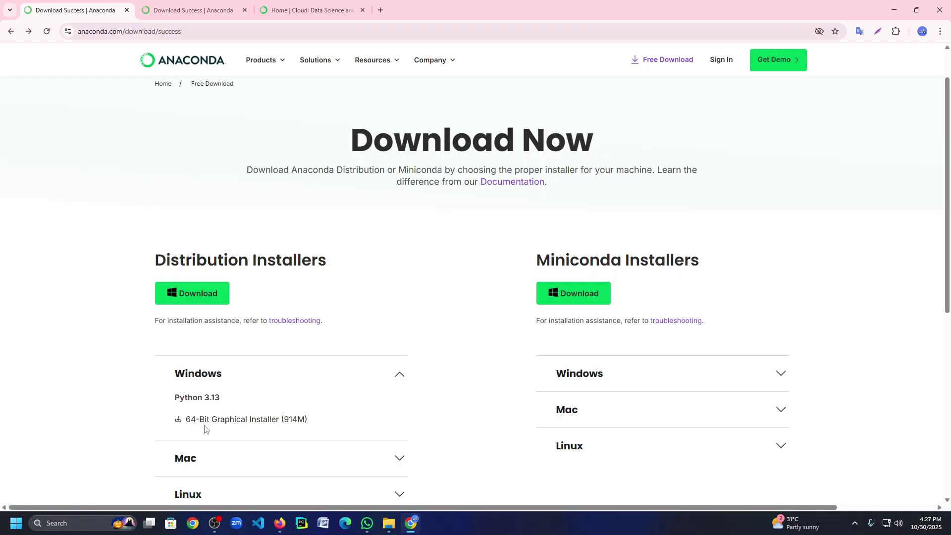
pyautogui.click(235, 421)
pyautogui.click(450, 295)
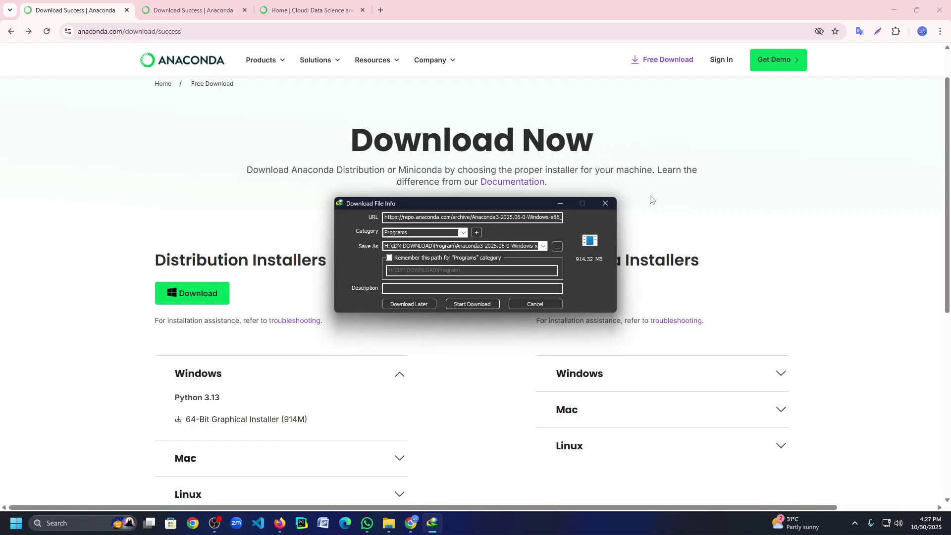
pyautogui.click(605, 204)
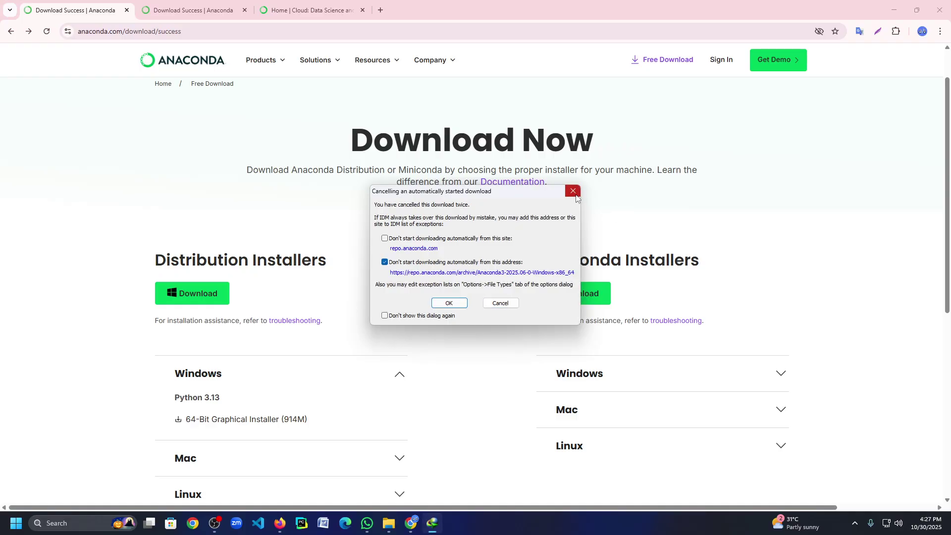
pyautogui.click(574, 192)
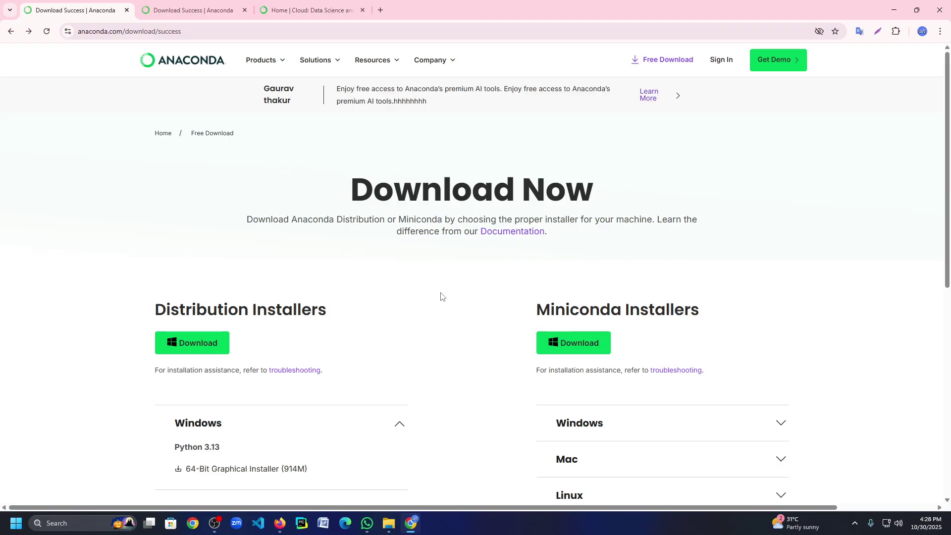
# Switch to File Explorer and run the Anaconda3-2025.06-0-Windows-x86_64 installer from the Program folder
pyautogui.click(390, 523)
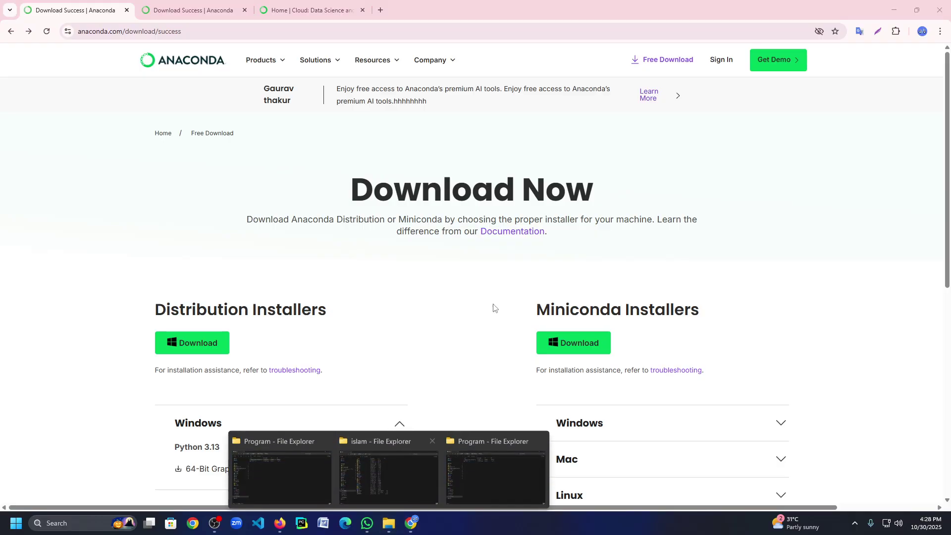
pyautogui.click(487, 459)
pyautogui.click(231, 86)
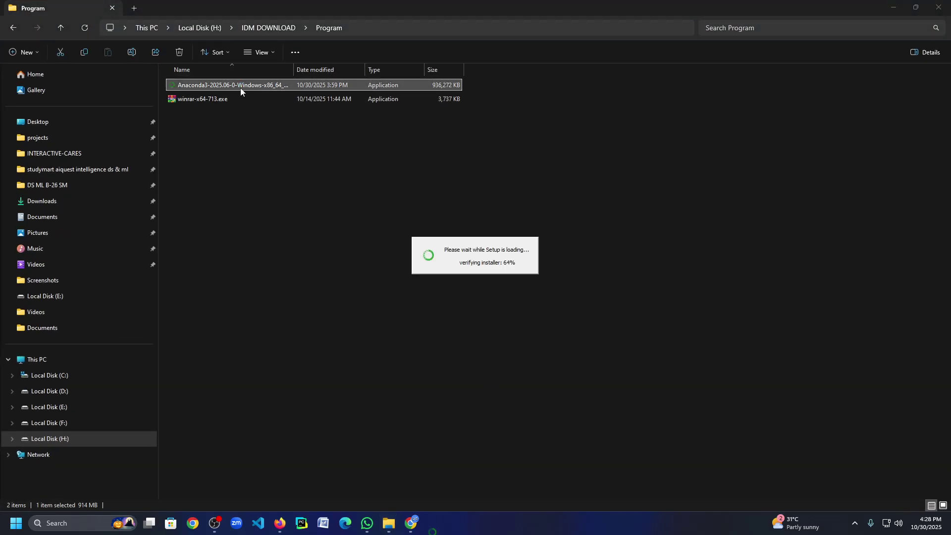
pyautogui.click(892, 8)
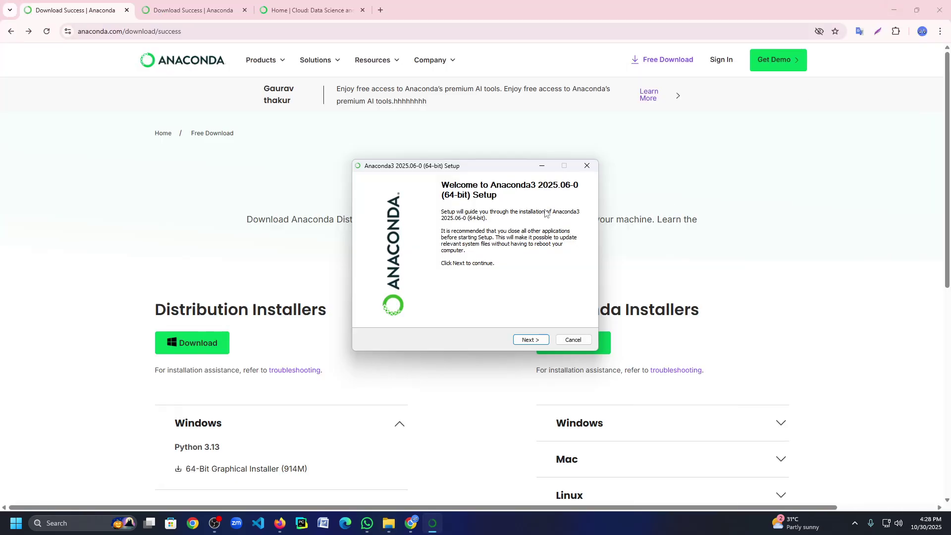
# Continue past the Anaconda3 setup welcome page and accept the license agreement
pyautogui.click(530, 340)
pyautogui.click(894, 10)
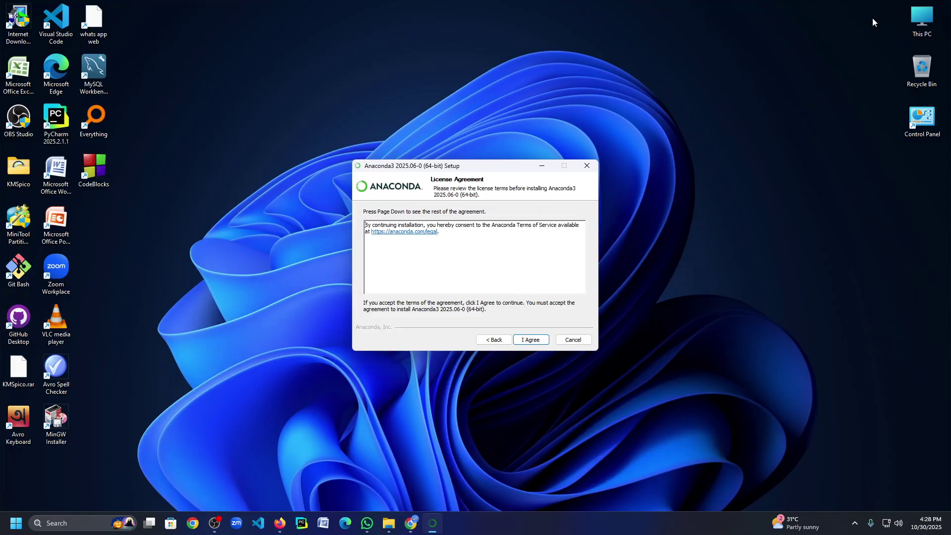
pyautogui.click(410, 524)
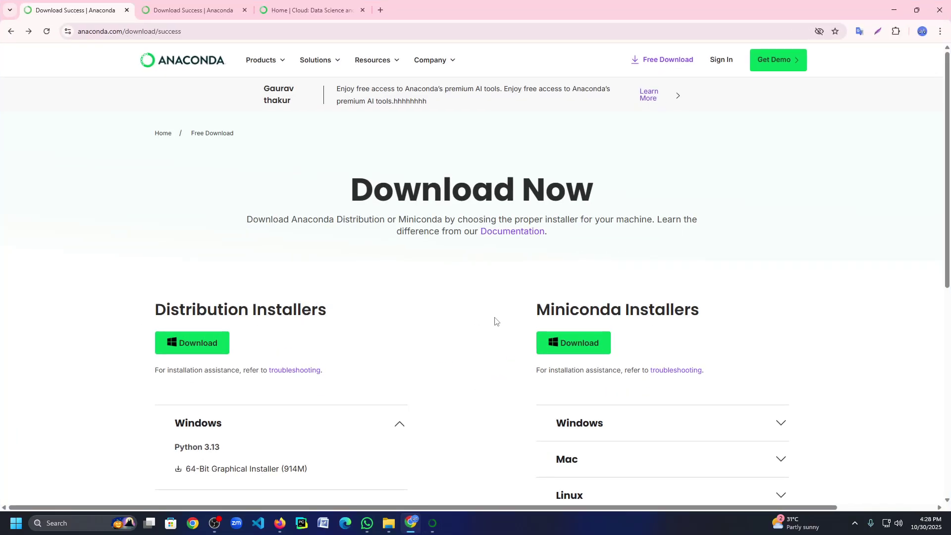
pyautogui.click(432, 523)
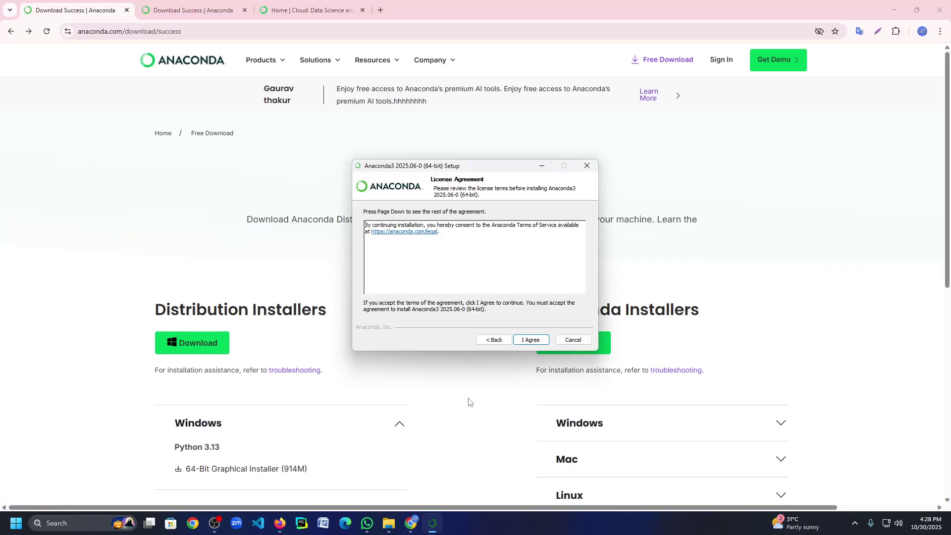
pyautogui.click(533, 341)
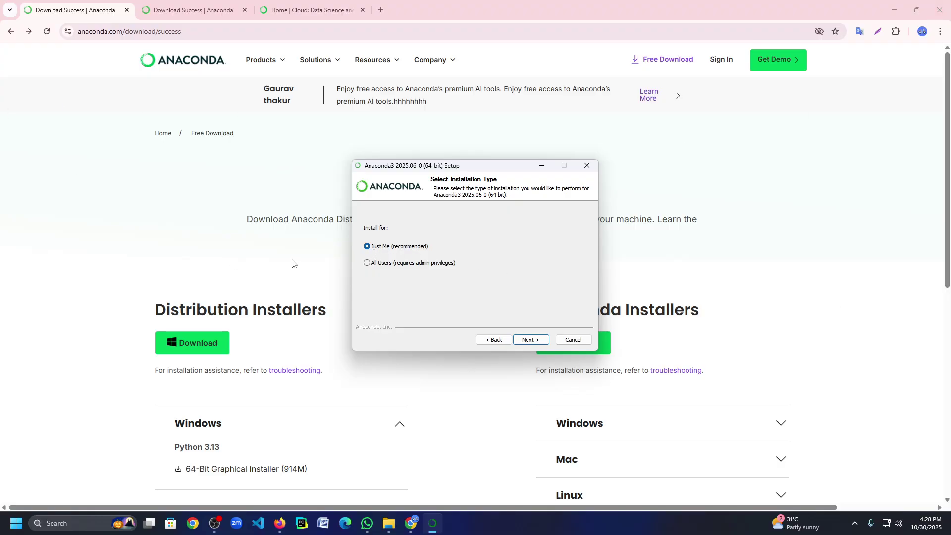
# Install Anaconda3 for Just Me in the default destination folder, with Anaconda3 added to the PATH environment variable
pyautogui.click(528, 340)
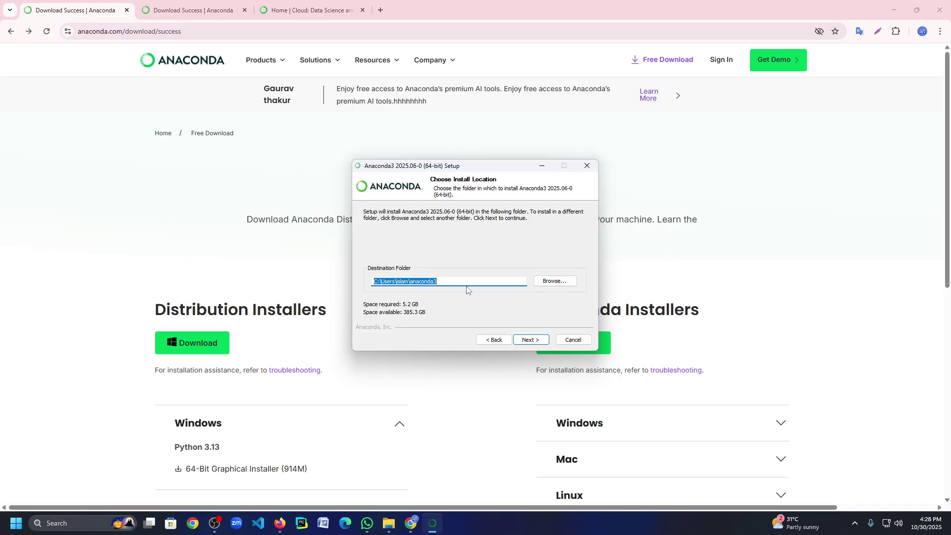
pyautogui.click(529, 341)
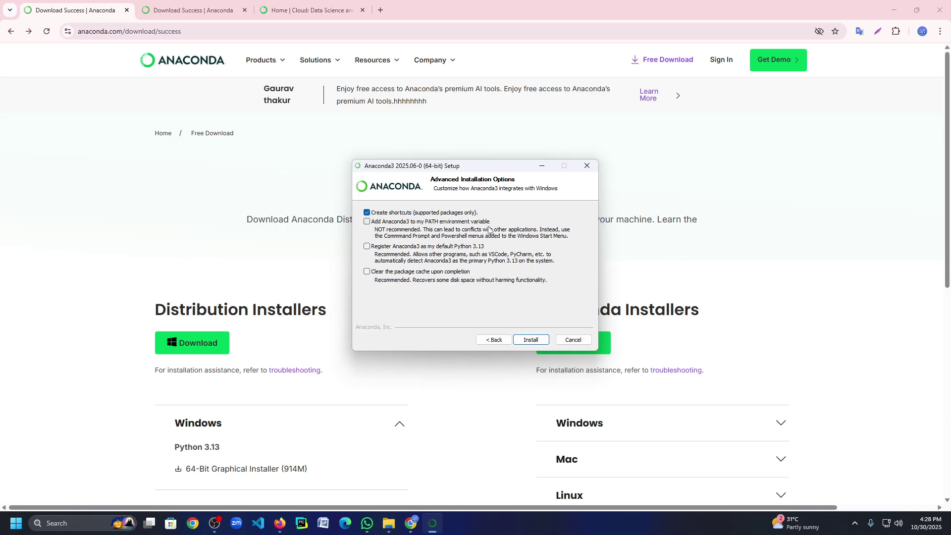
pyautogui.click(368, 222)
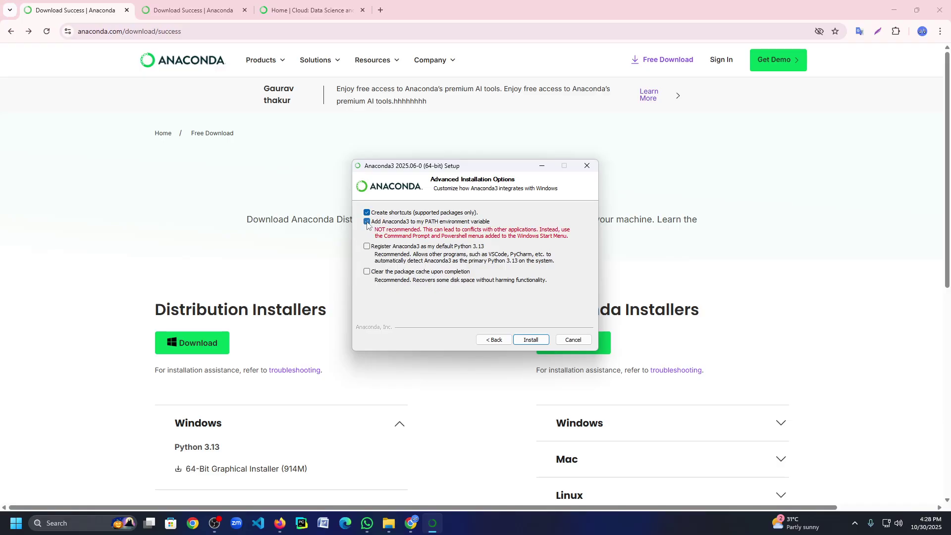
pyautogui.click(535, 342)
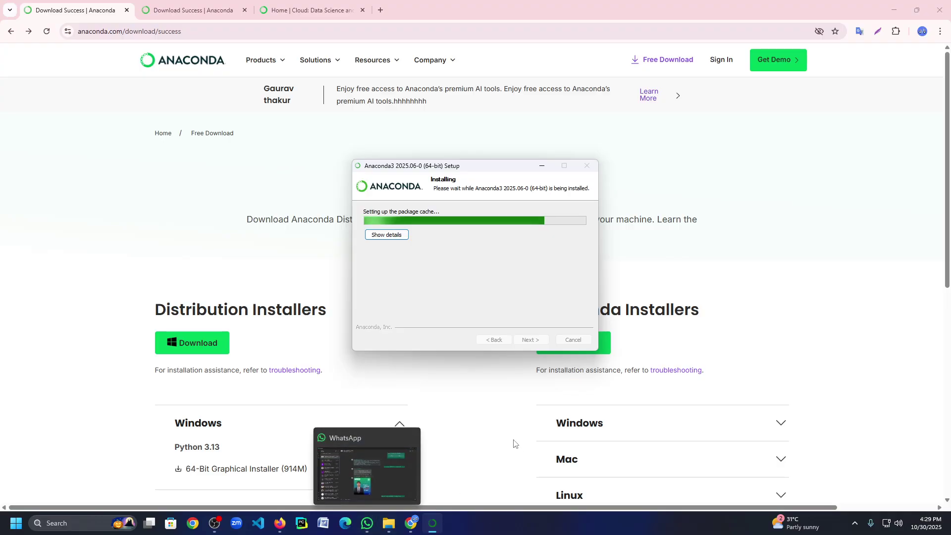
pyautogui.click(215, 523)
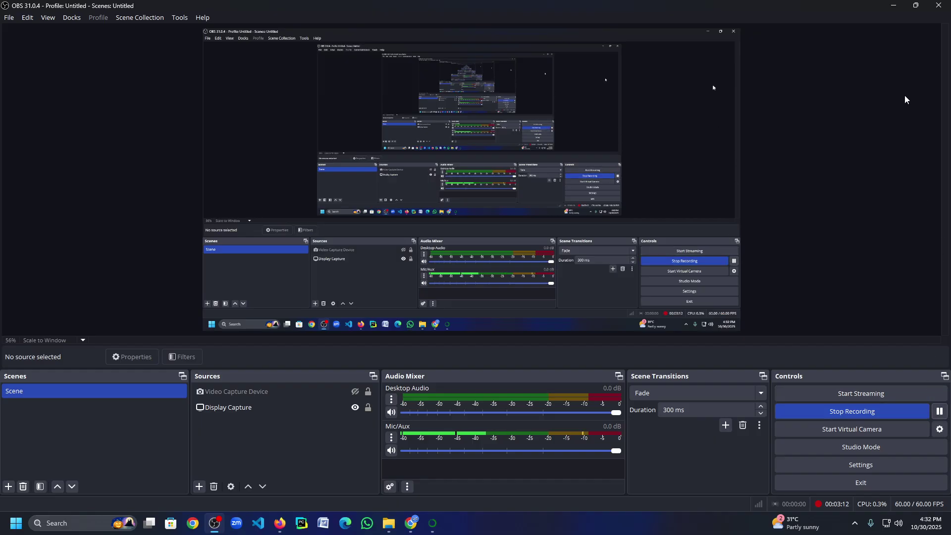
pyautogui.click(893, 7)
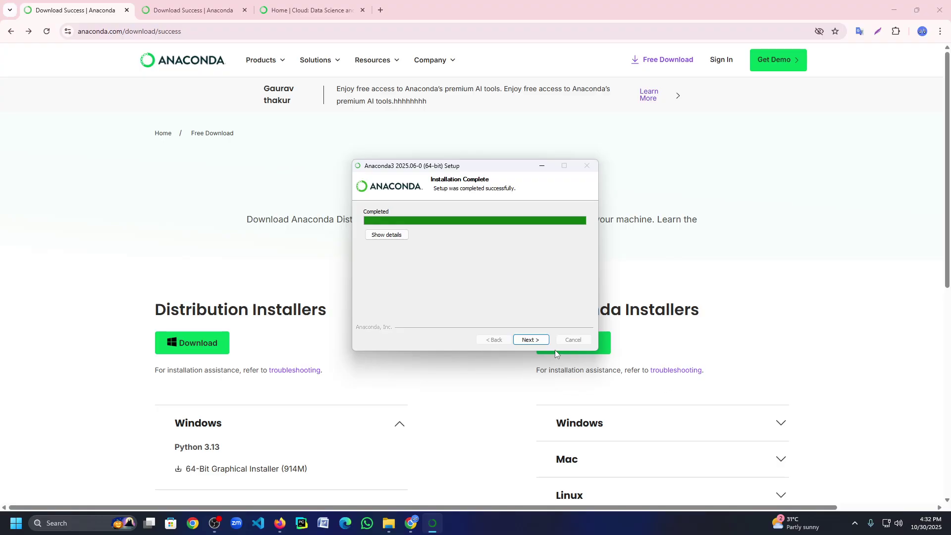
# Finish the Anaconda3 setup with Launch Anaconda Navigator and Welcome to Anaconda left enabled
pyautogui.click(532, 341)
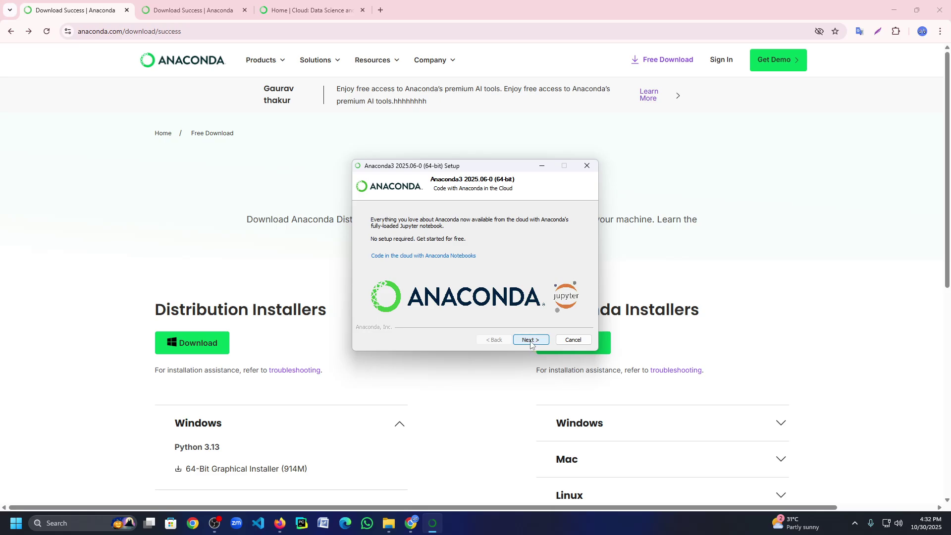
pyautogui.click(531, 340)
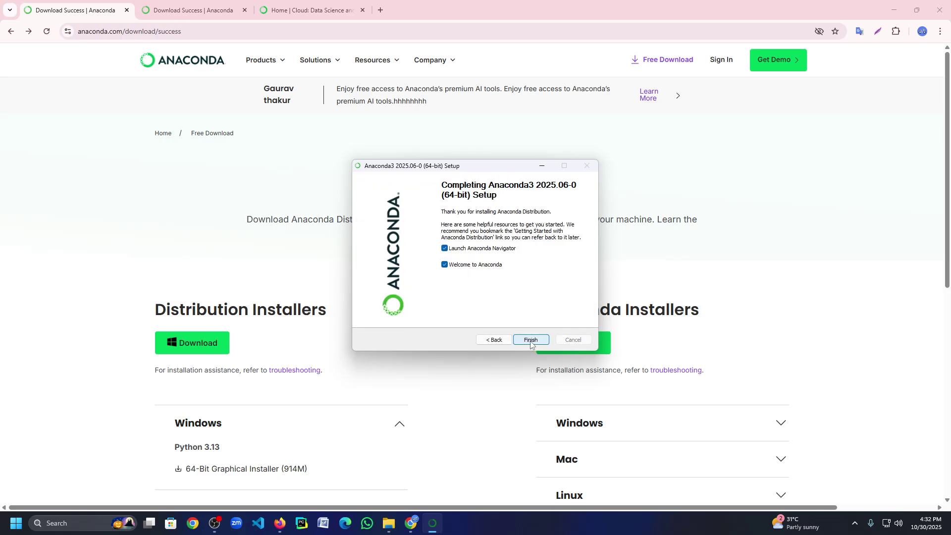
pyautogui.click(530, 341)
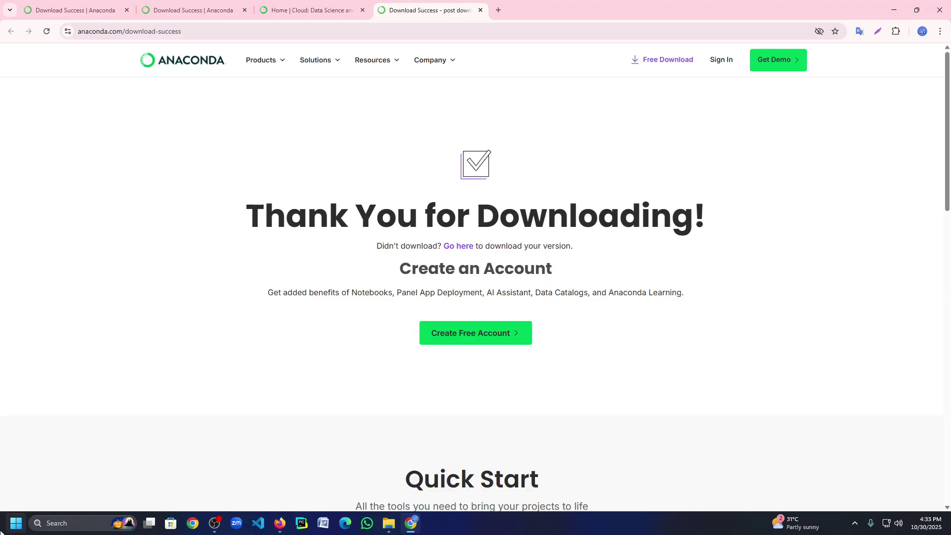
# Try to open Anaconda Navigator through a Windows search for "anaconda navigator"
pyautogui.click(80, 524)
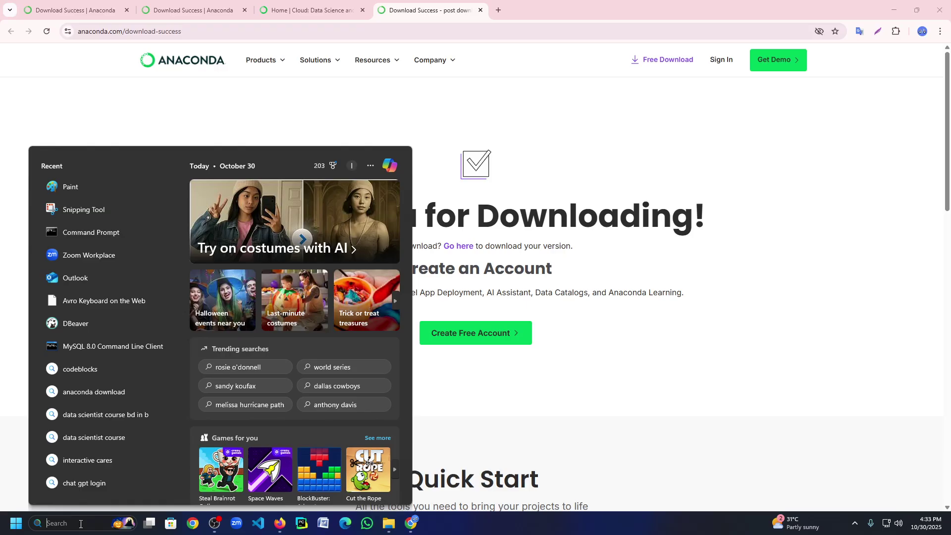
pyautogui.write('anaconda navigator')
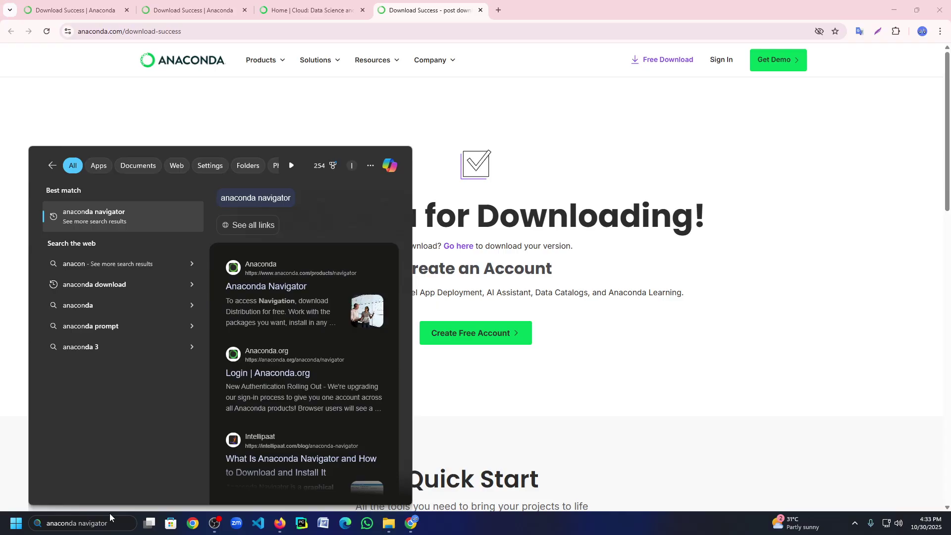
pyautogui.press('BackSpace')
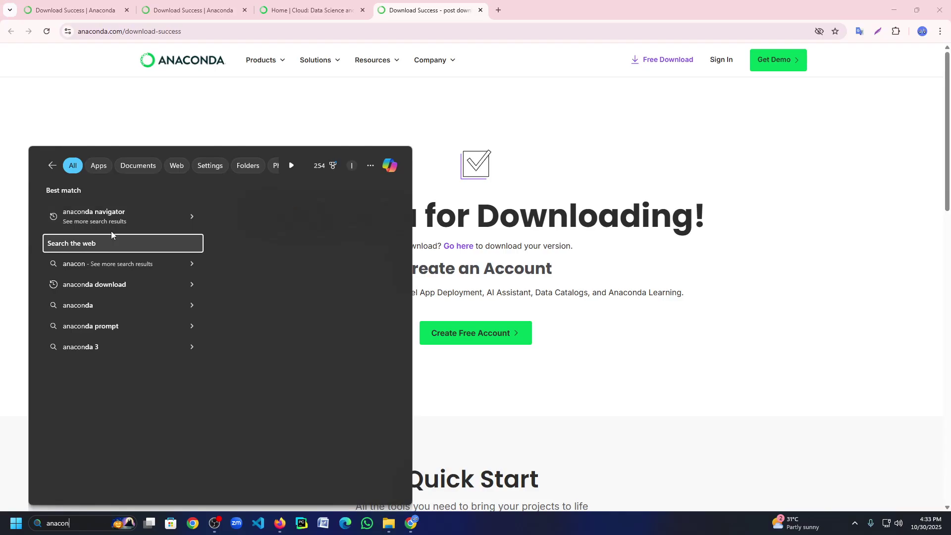
pyautogui.click(113, 215)
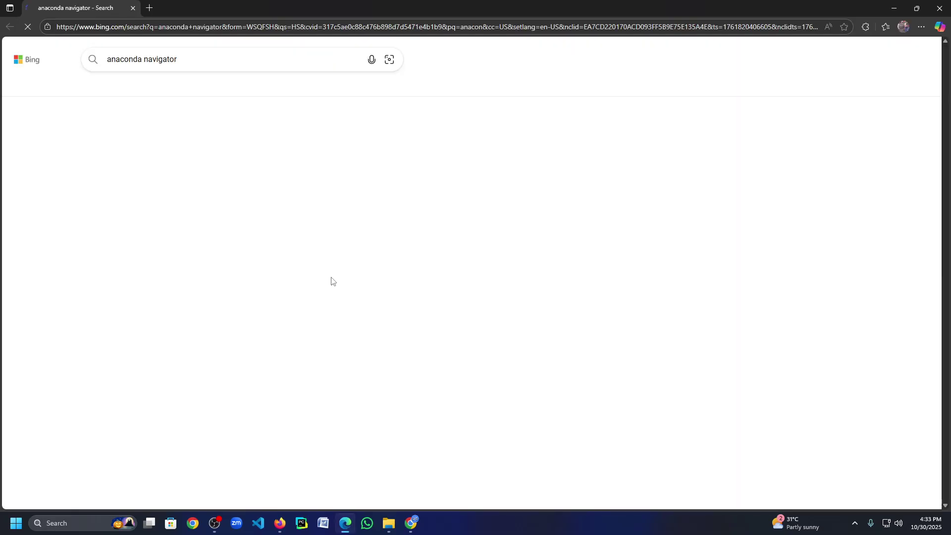
pyautogui.click(134, 8)
# Try to open Anaconda Prompt through a Windows search for "anaconda"
pyautogui.press('super')
pyautogui.write('a')
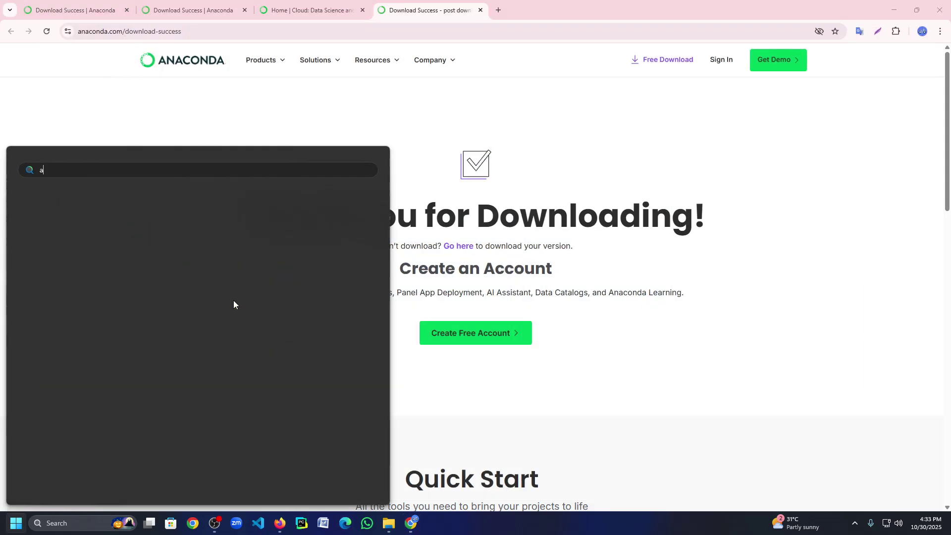
pyautogui.write('naco')
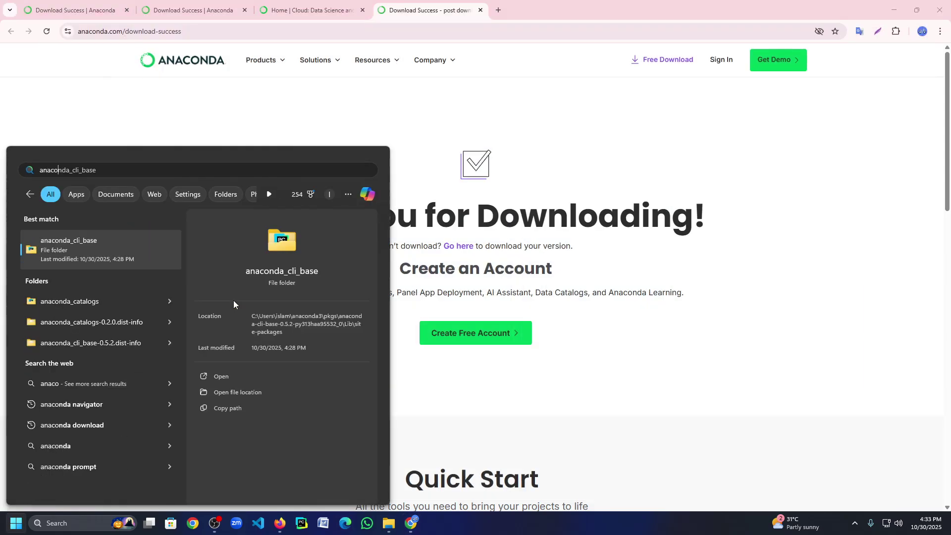
pyautogui.write('nda')
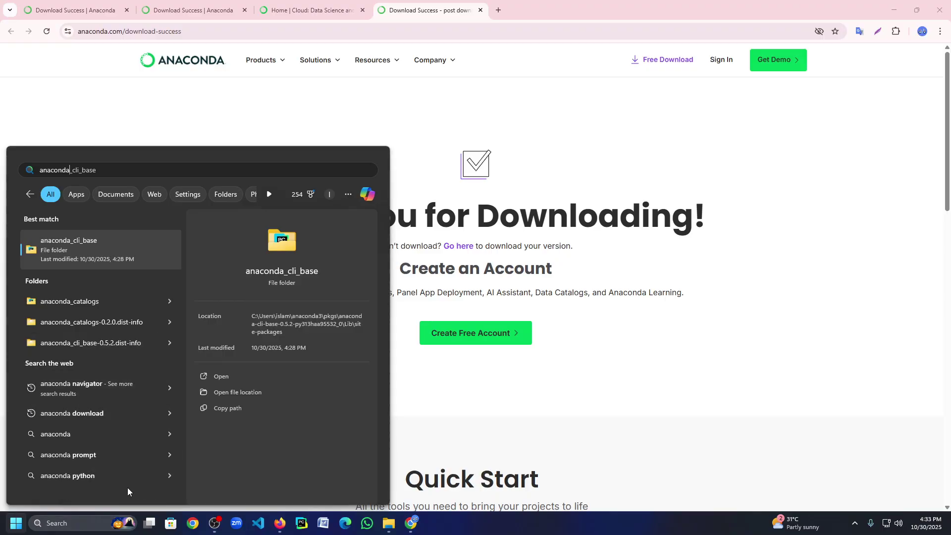
pyautogui.click(79, 455)
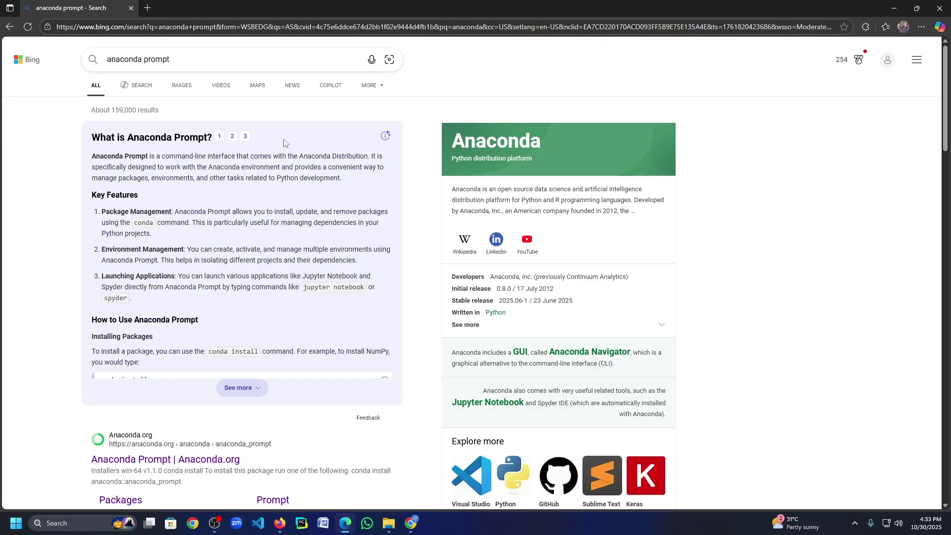
pyautogui.click(894, 8)
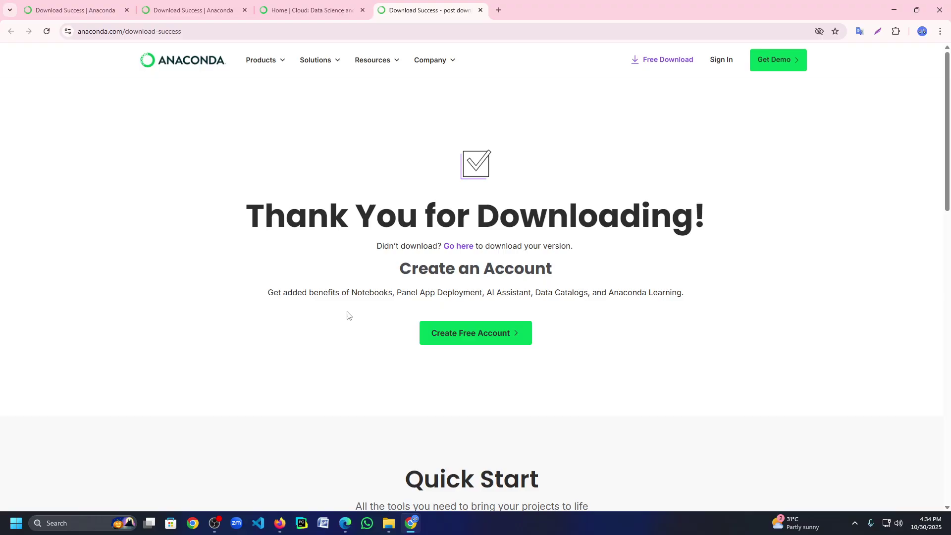
pyautogui.click(214, 523)
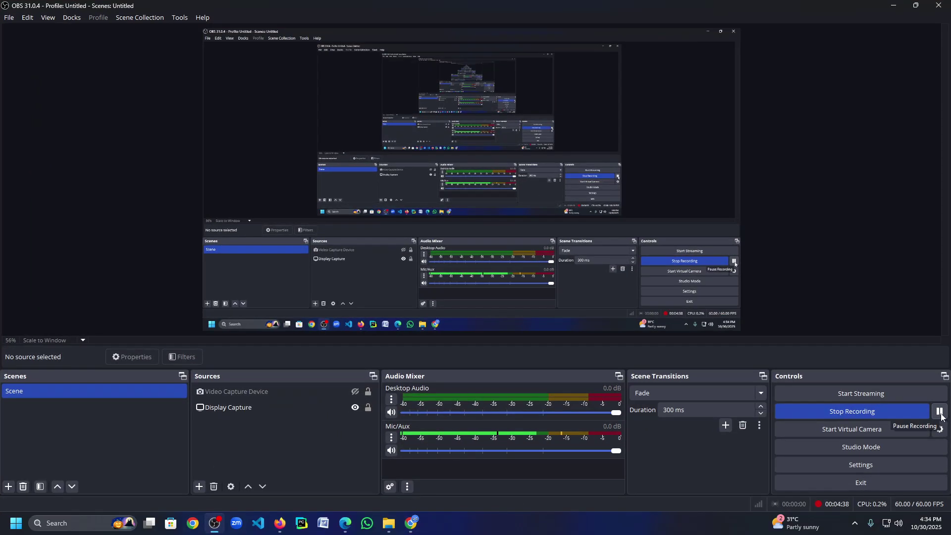
pyautogui.click(894, 6)
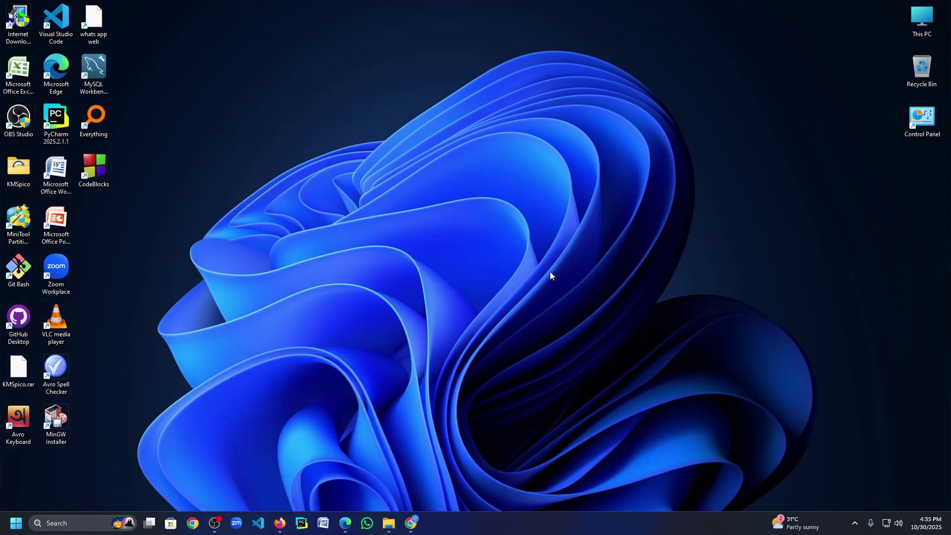
# Start Jupyter Notebook from Command Prompt with "jupyter notebook", and minimize the console window while leaving the server running
pyautogui.press('super')
pyautogui.write('cmd')
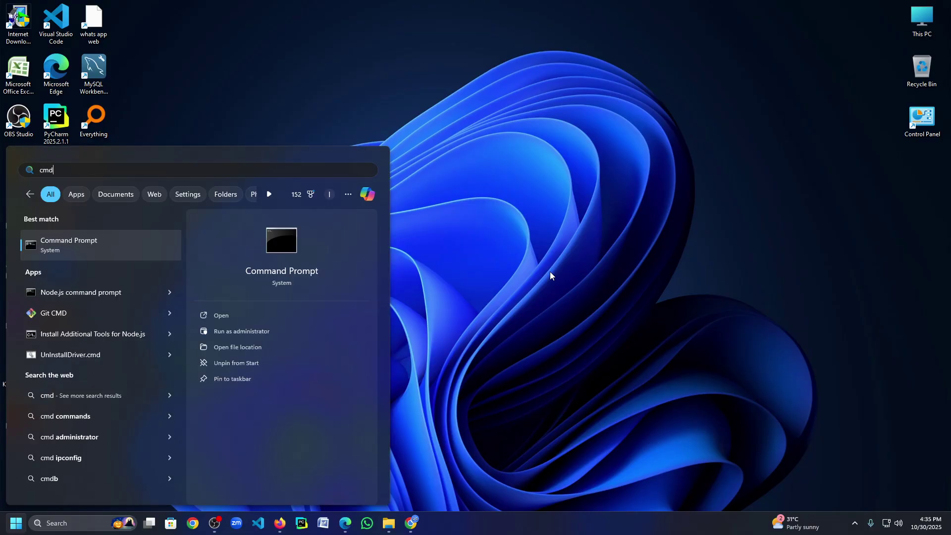
pyautogui.press('Return')
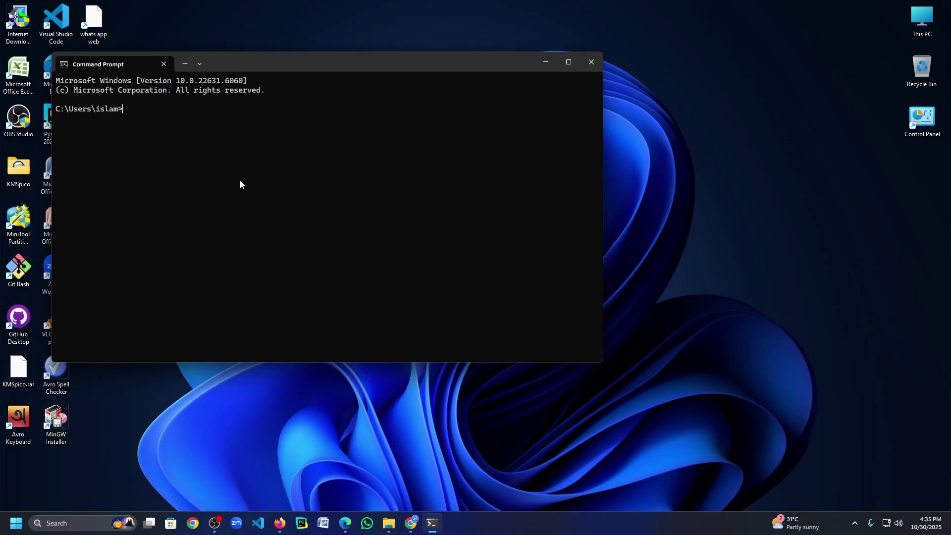
pyautogui.write('jupy')
pyautogui.write('ter notebook')
pyautogui.press('Return')
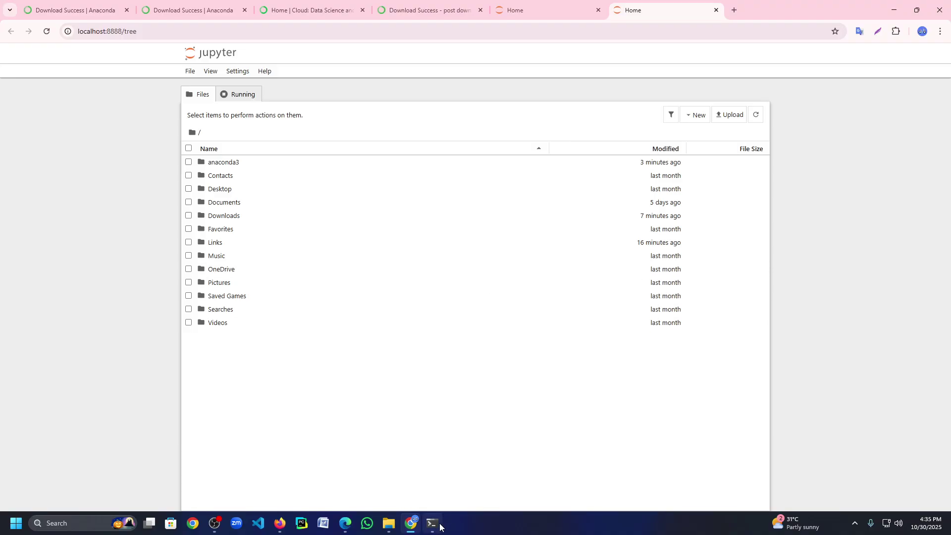
pyautogui.click(436, 527)
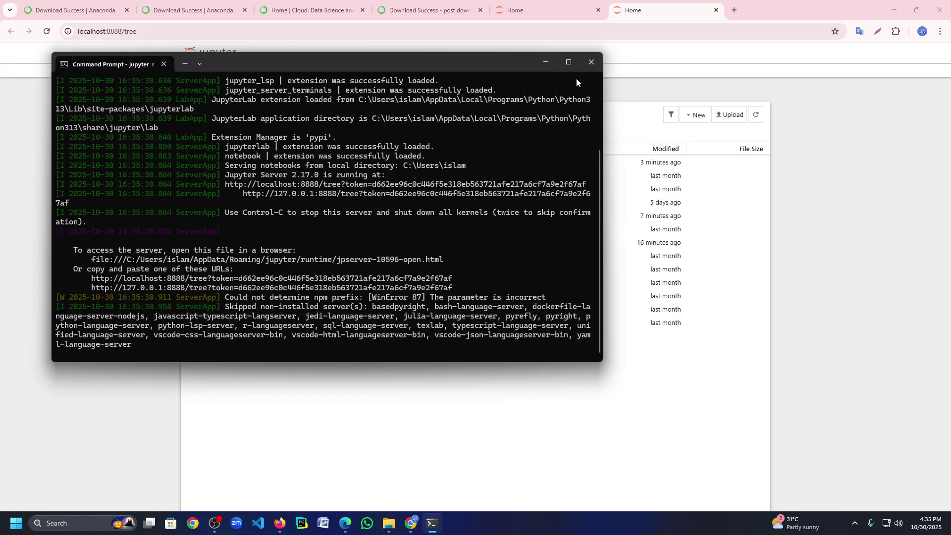
pyautogui.click(546, 63)
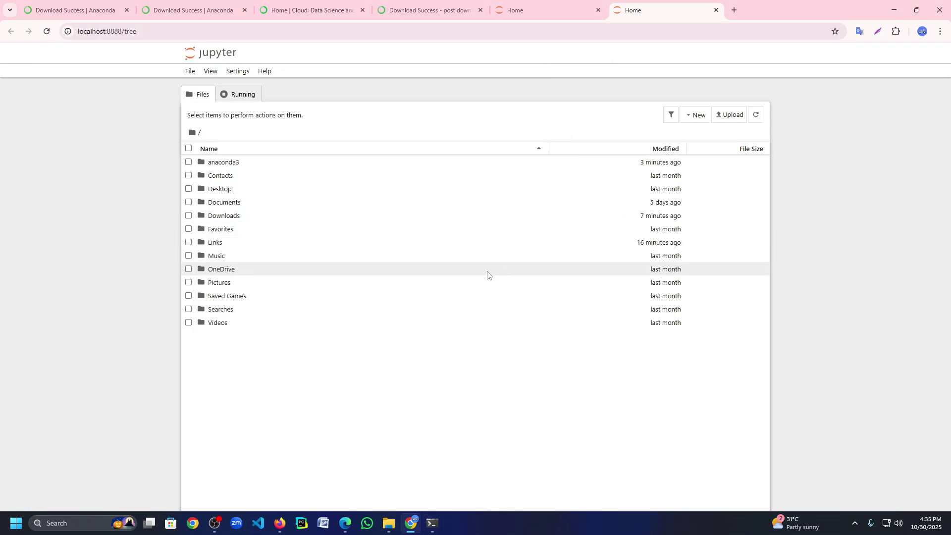
# Create a new Python 3 (ipykernel) notebook and run print("hello ") in its first cell
pyautogui.click(695, 119)
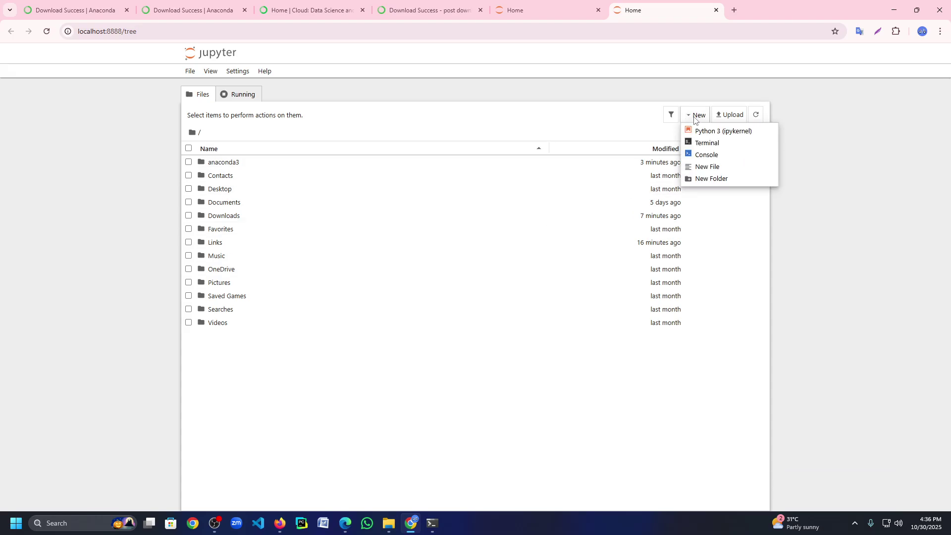
pyautogui.click(704, 132)
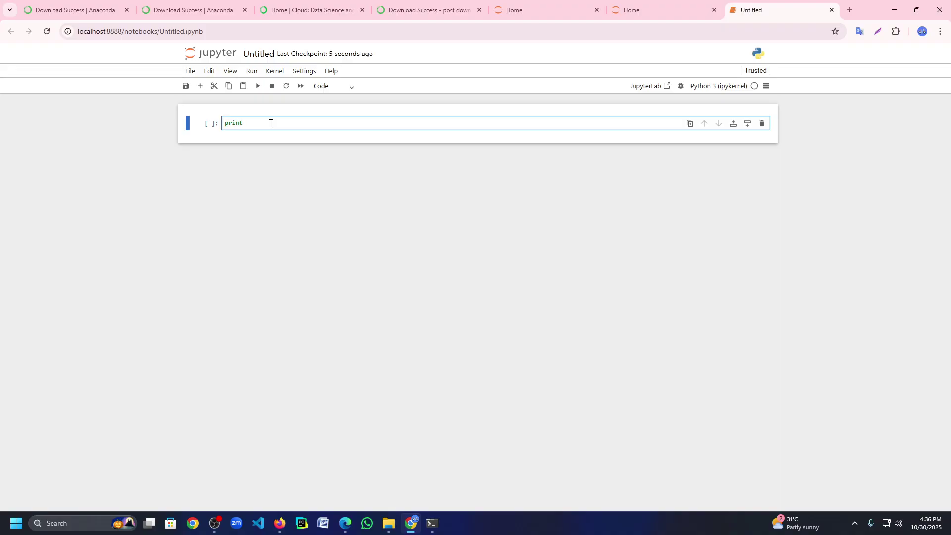
pyautogui.write('print("hello')
pyautogui.write(')')
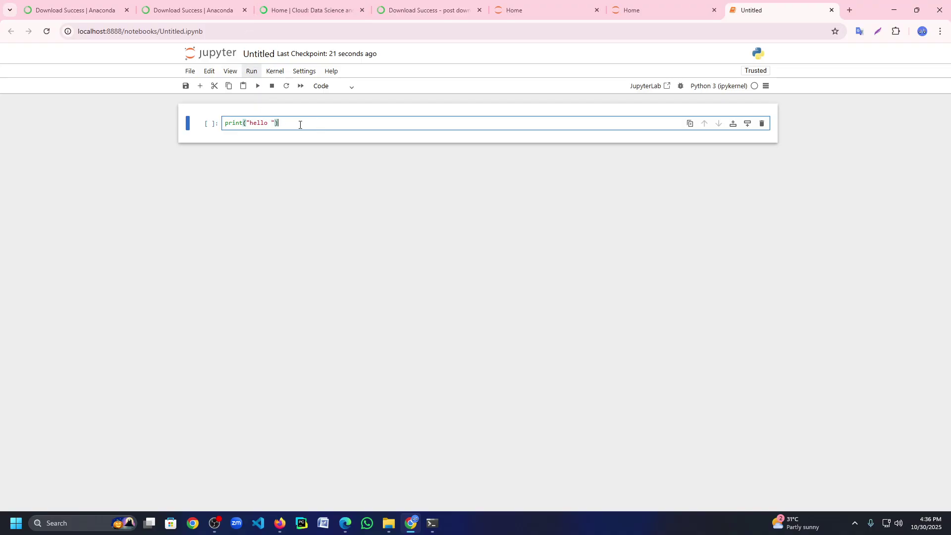
pyautogui.click(258, 87)
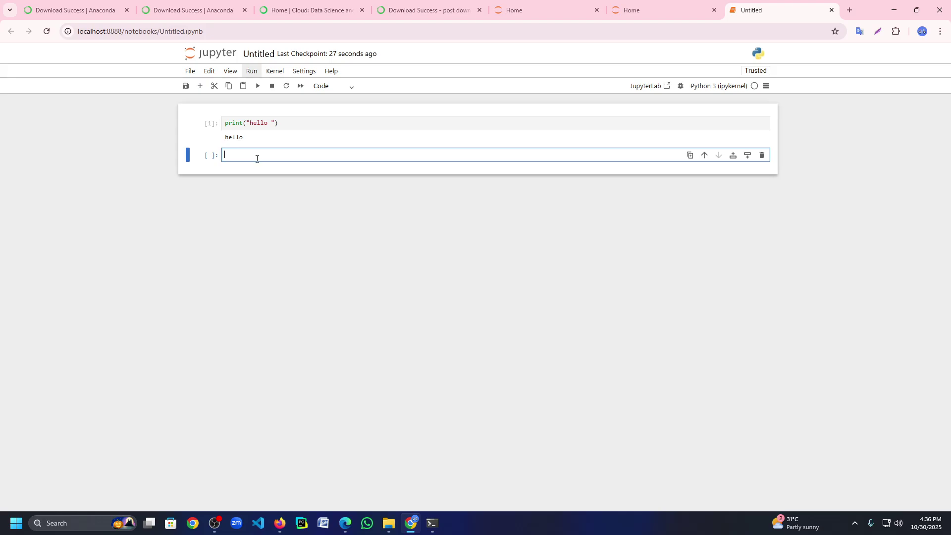
# Rename the untitled notebook as first-program.ipynb
pyautogui.click(254, 53)
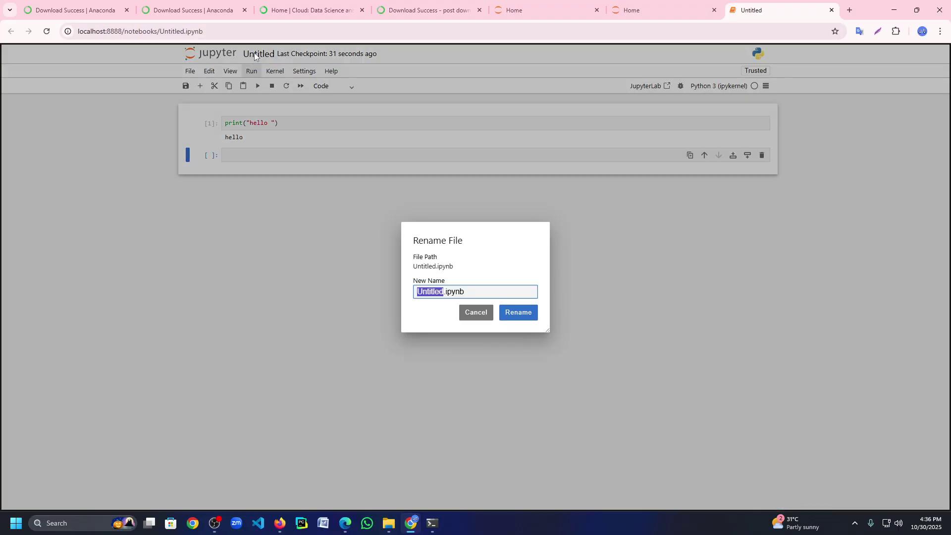
pyautogui.click(446, 292)
pyautogui.hotkey('ctrl', 'BackSpace')
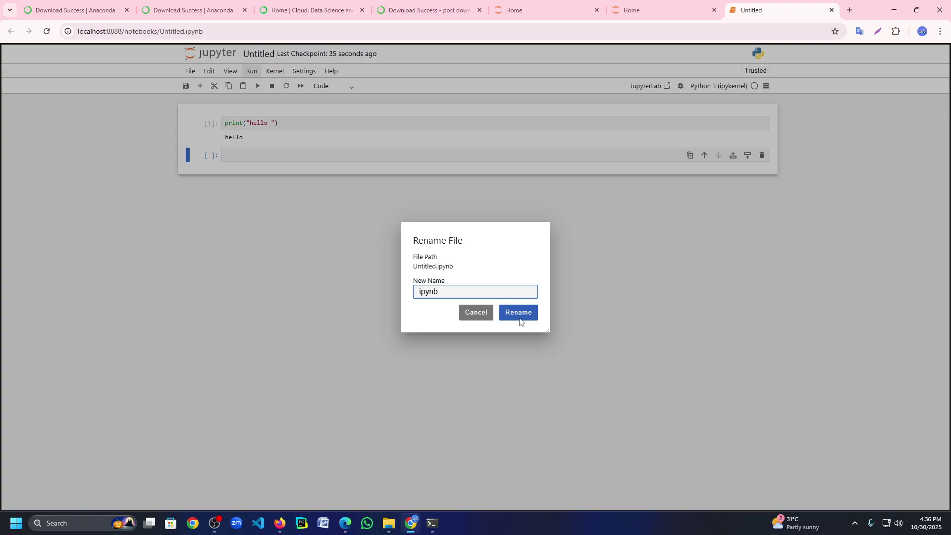
pyautogui.write('first-program')
pyautogui.click(520, 322)
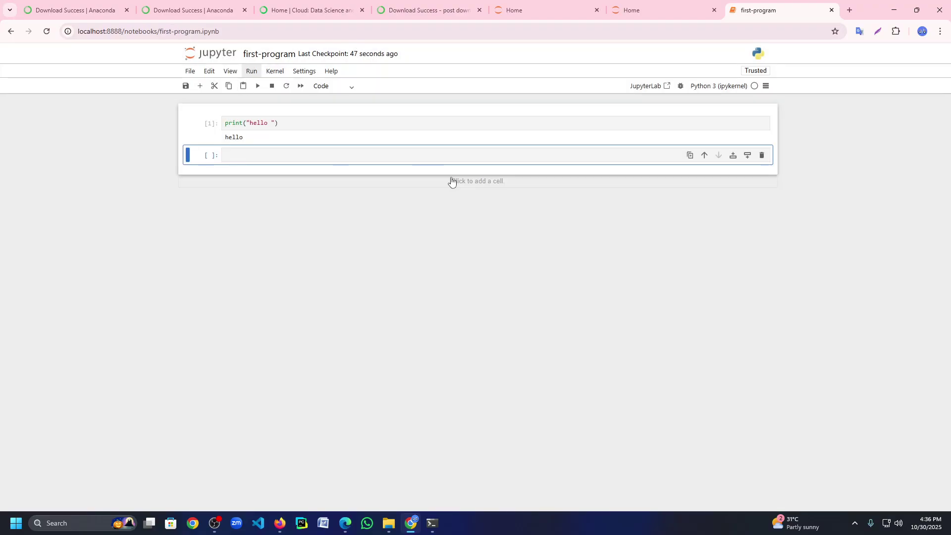
# Add three more empty code cells at the end of the notebook
pyautogui.click(477, 186)
pyautogui.click(477, 185)
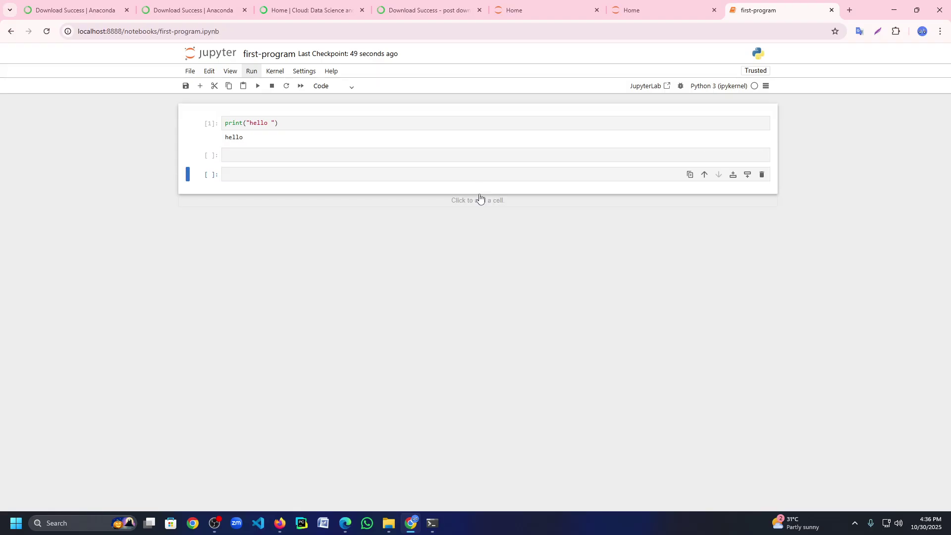
pyautogui.click(479, 201)
pyautogui.click(478, 221)
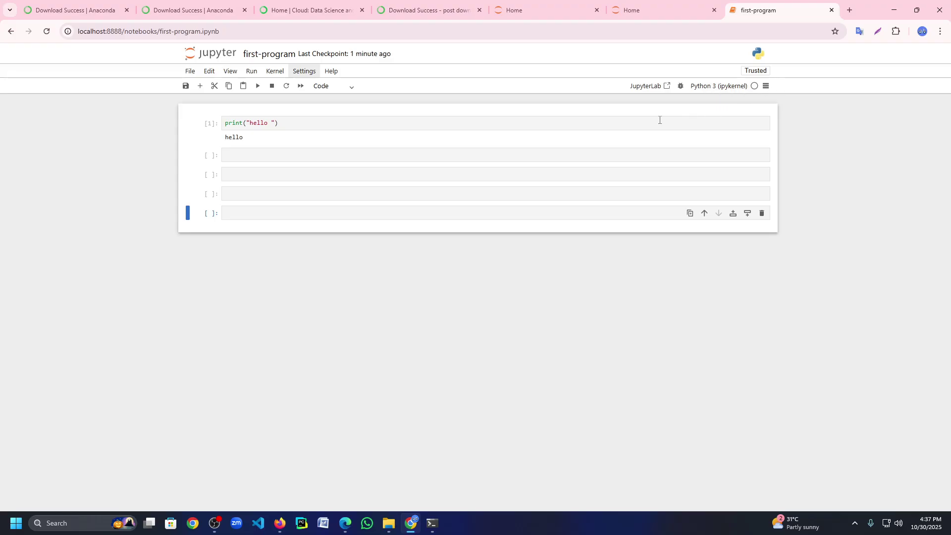
pyautogui.click(195, 72)
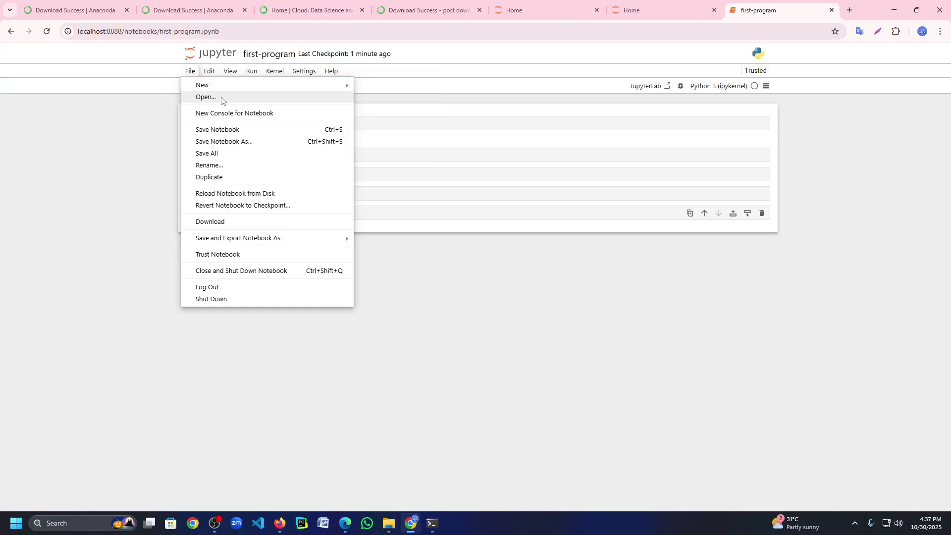
pyautogui.moveTo(208, 71)
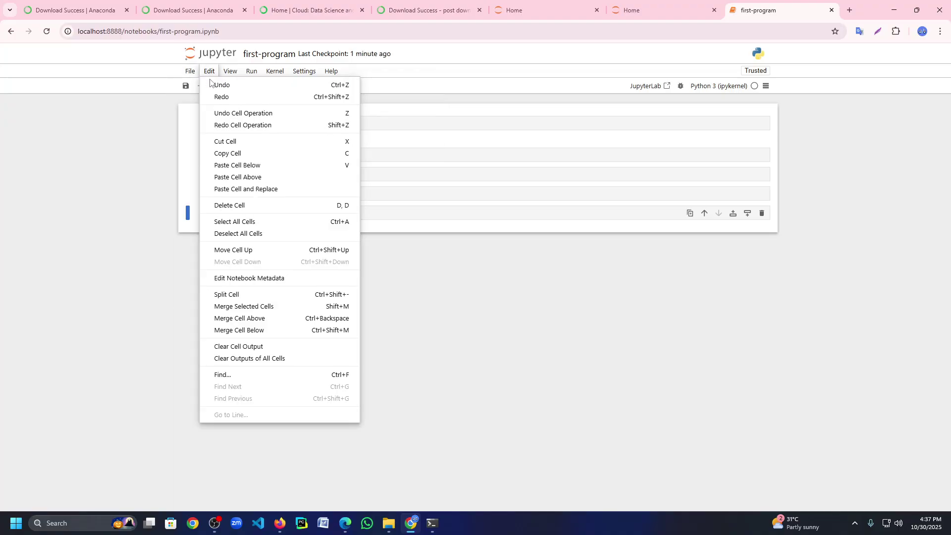
pyautogui.click(557, 327)
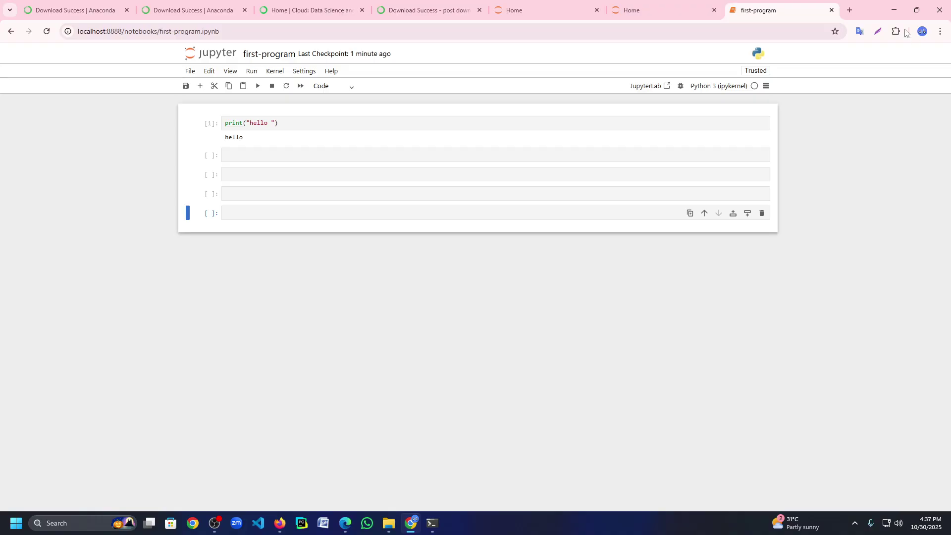
# Create a desktop folder named "test folder" and move it to a free spot away from the other icons
pyautogui.click(894, 9)
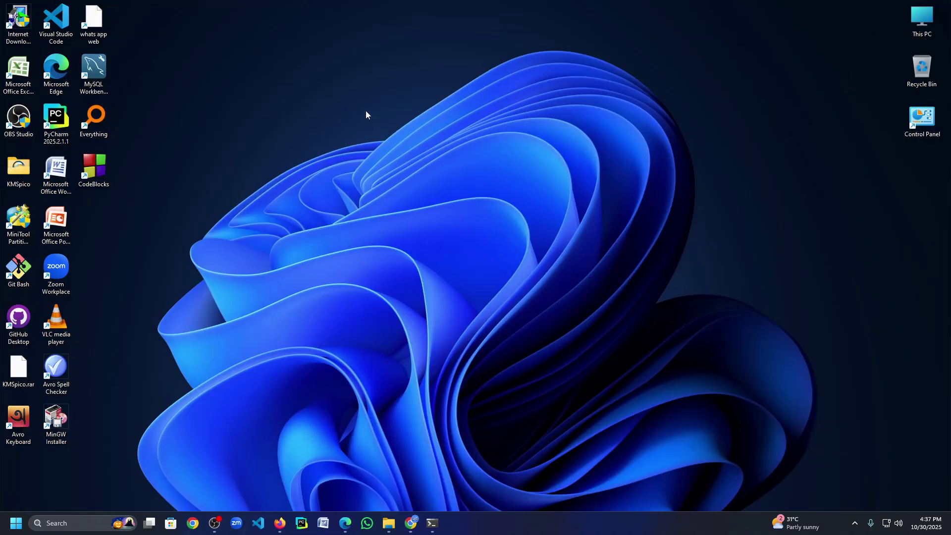
pyautogui.rightClick(365, 114)
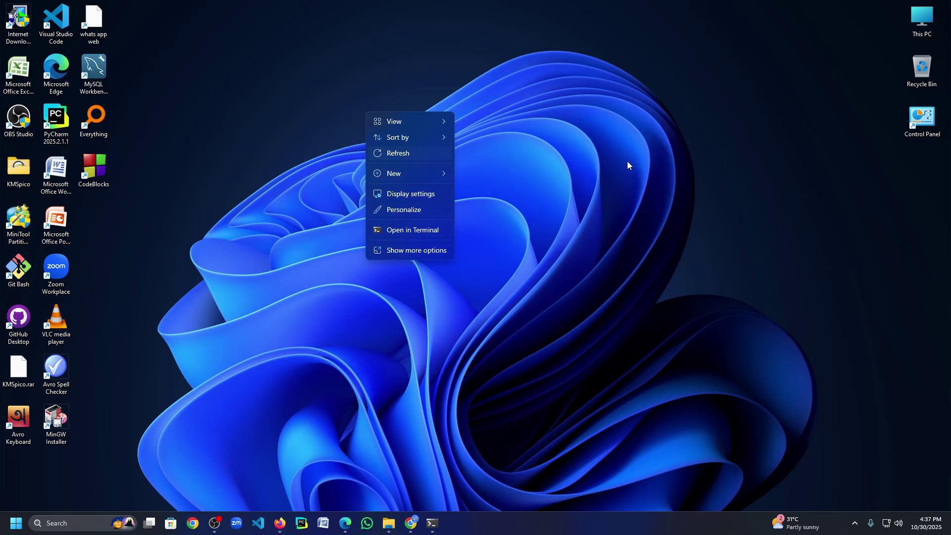
pyautogui.click(615, 164)
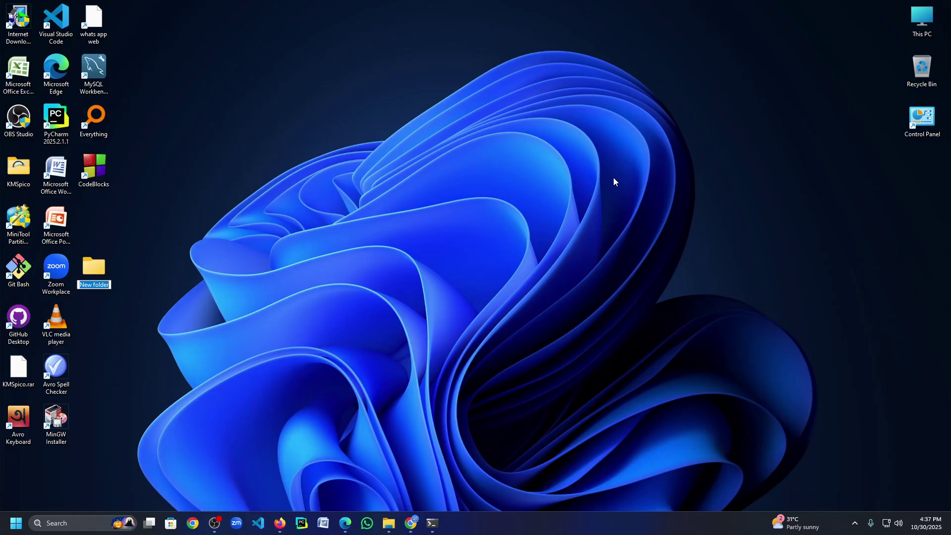
pyautogui.write('t')
pyautogui.write('est')
pyautogui.write(' file')
pyautogui.press('BackSpace')
pyautogui.press('BackSpace')
pyautogui.press('BackSpace')
pyautogui.press('BackSpace')
pyautogui.press('BackSpace')
pyautogui.write('folder')
pyautogui.press('Return')
pyautogui.moveTo(106, 268); pyautogui.dragTo(208, 197)
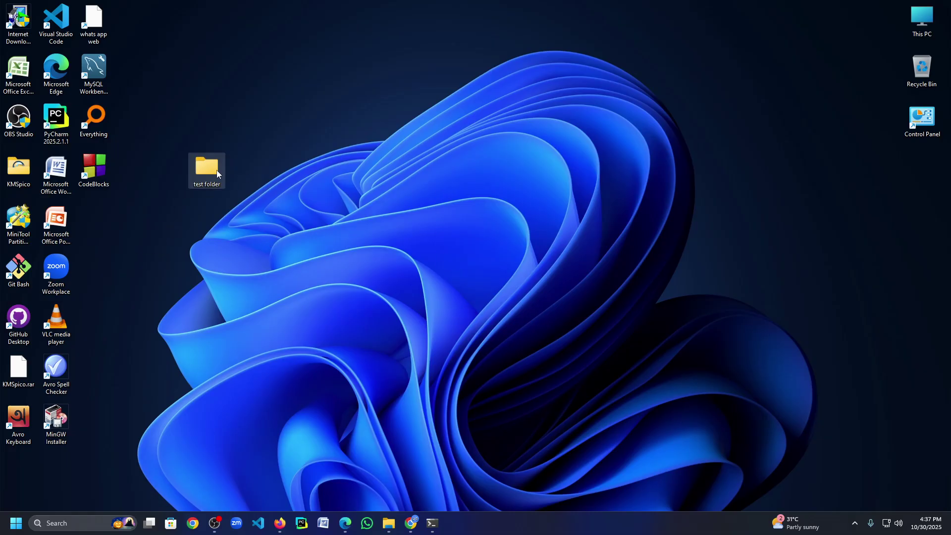
pyautogui.doubleClick(215, 180)
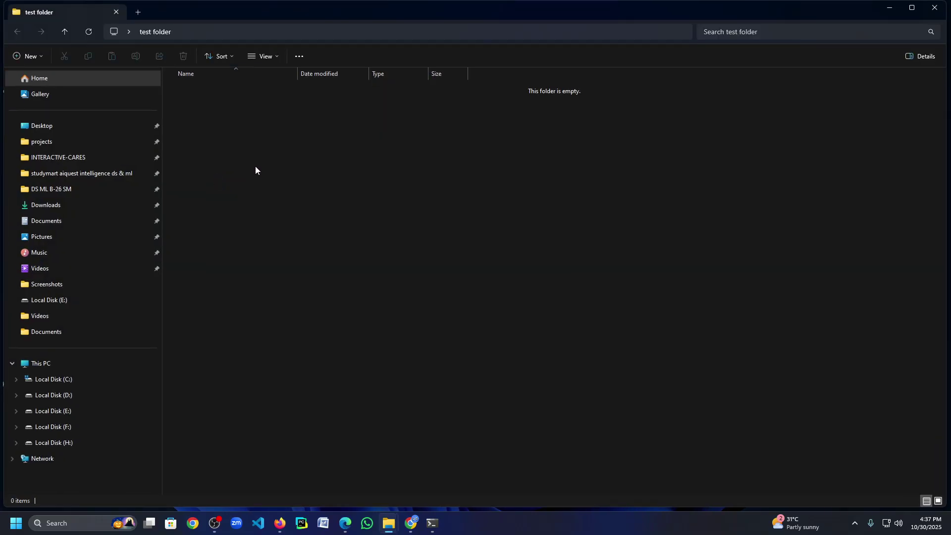
pyautogui.click(229, 29)
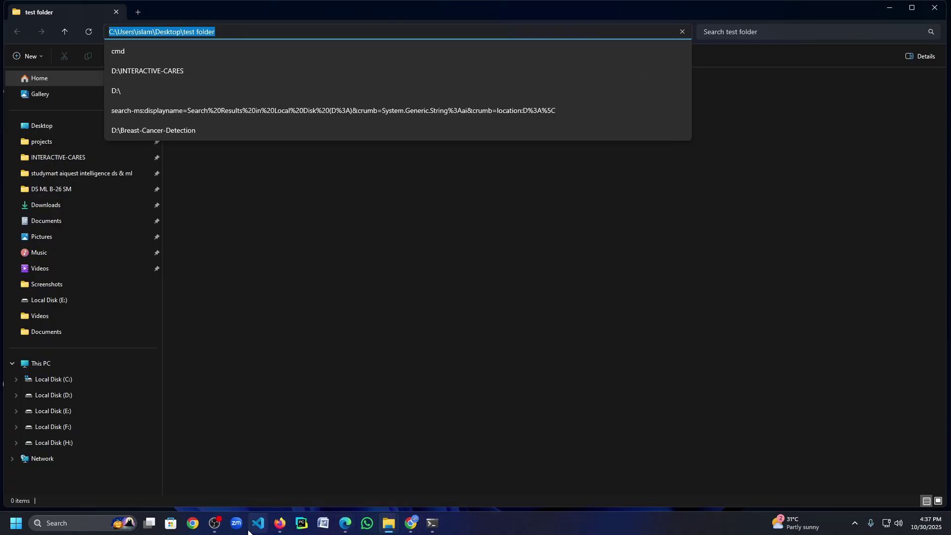
pyautogui.click(214, 523)
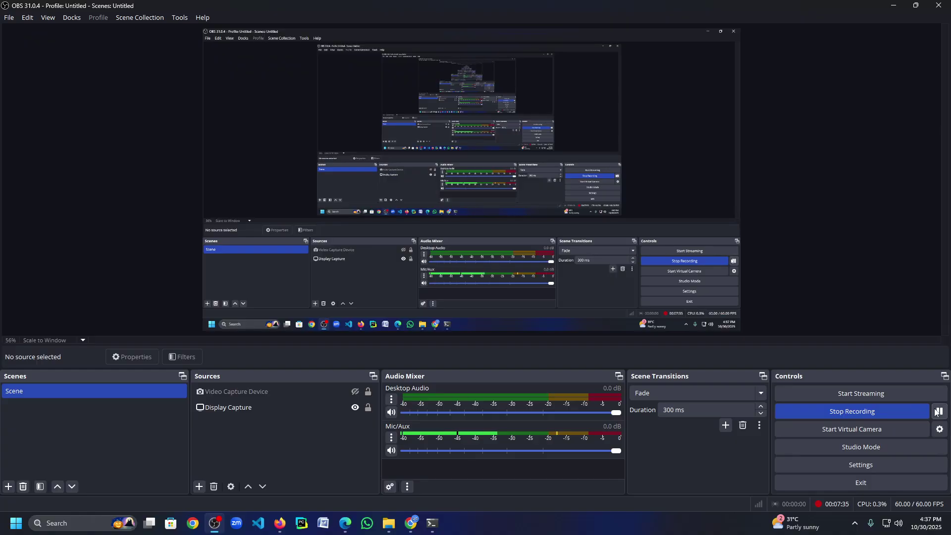
pyautogui.click(894, 5)
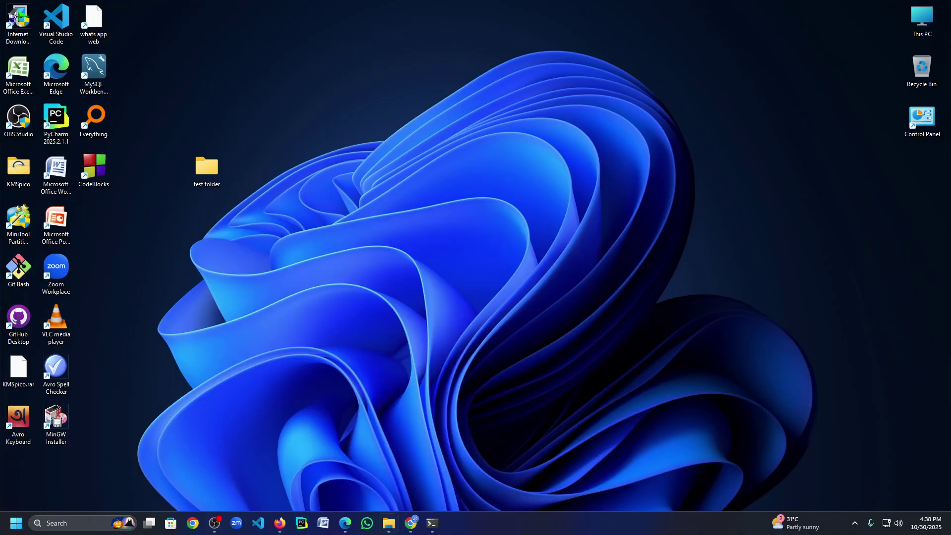
# Open "test folder" from the desktop and copy its full path
pyautogui.doubleClick(209, 173)
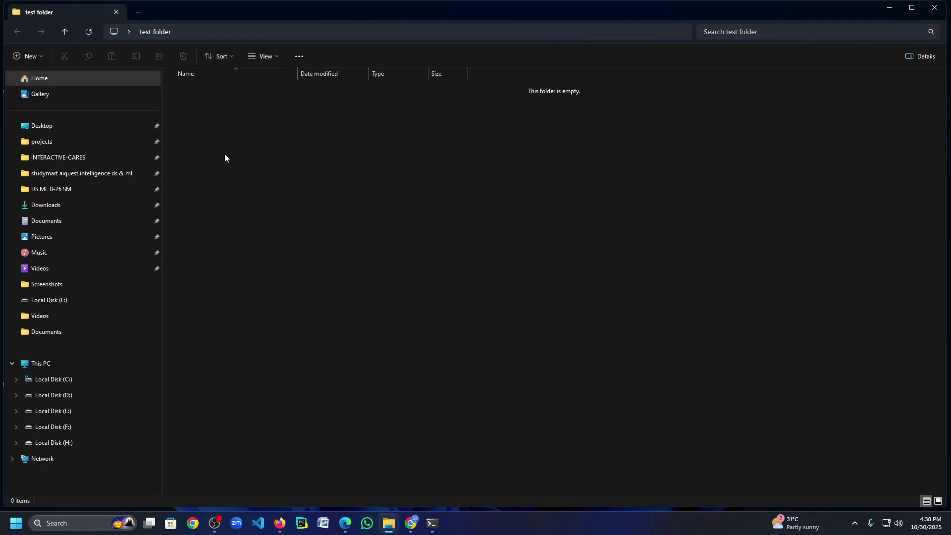
pyautogui.click(236, 33)
pyautogui.hotkey('ctrl', 'c')
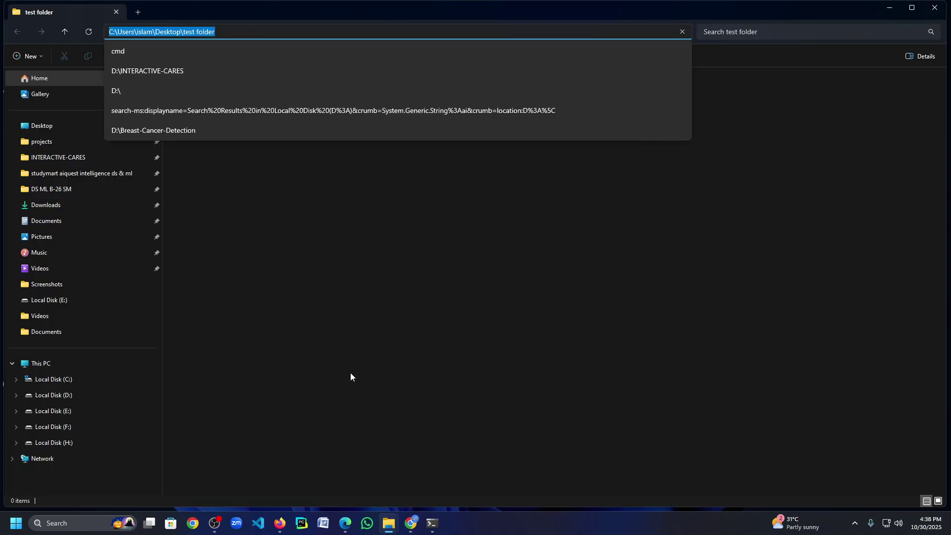
# Open Command Prompt and try to go to "test folder" by running its copied path as a command
pyautogui.click(111, 532)
pyautogui.write('cmd')
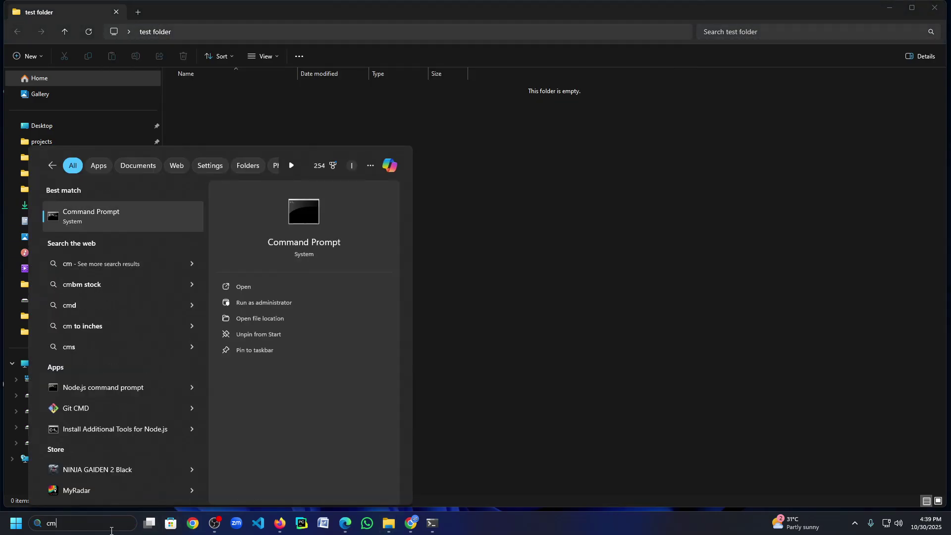
pyautogui.press('Return')
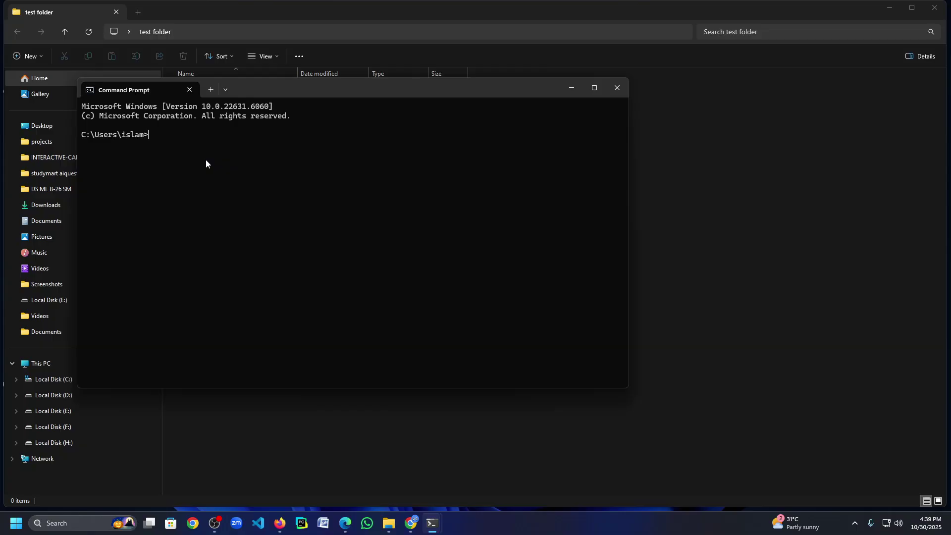
pyautogui.hotkey('ctrl', 'v')
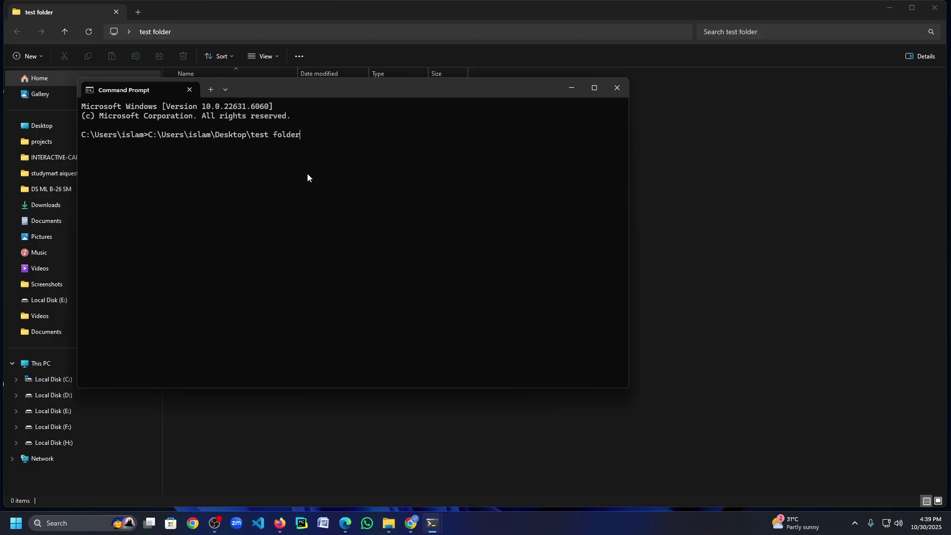
pyautogui.press('Return')
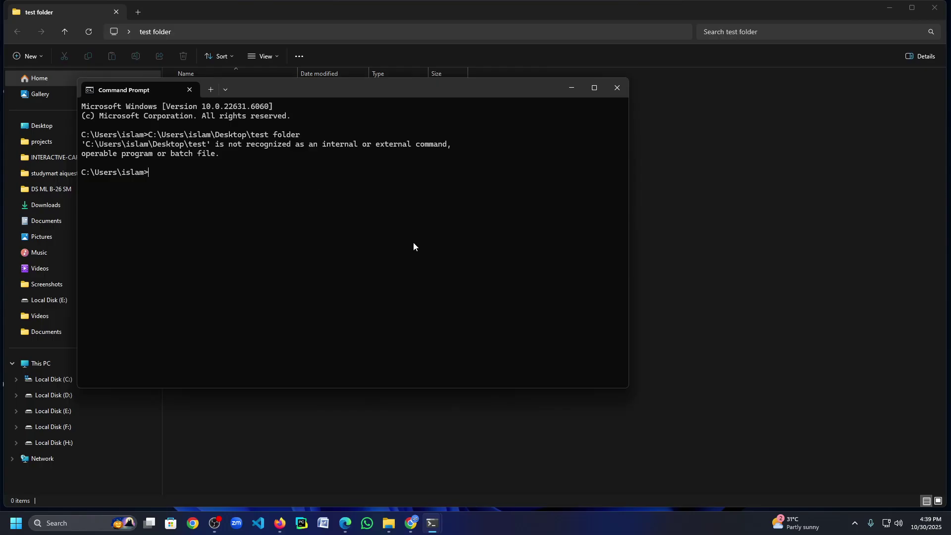
# Launch Jupyter Notebook with the command jupyter notebook and create a new Python 3 (ipykernel) notebook
pyautogui.write('jupyter notebook')
pyautogui.press('Return')
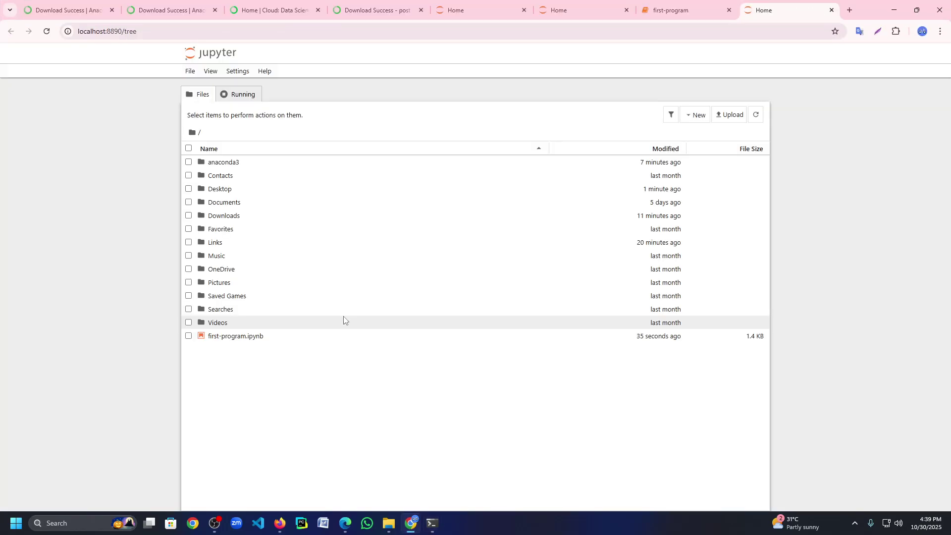
pyautogui.click(700, 118)
pyautogui.click(703, 131)
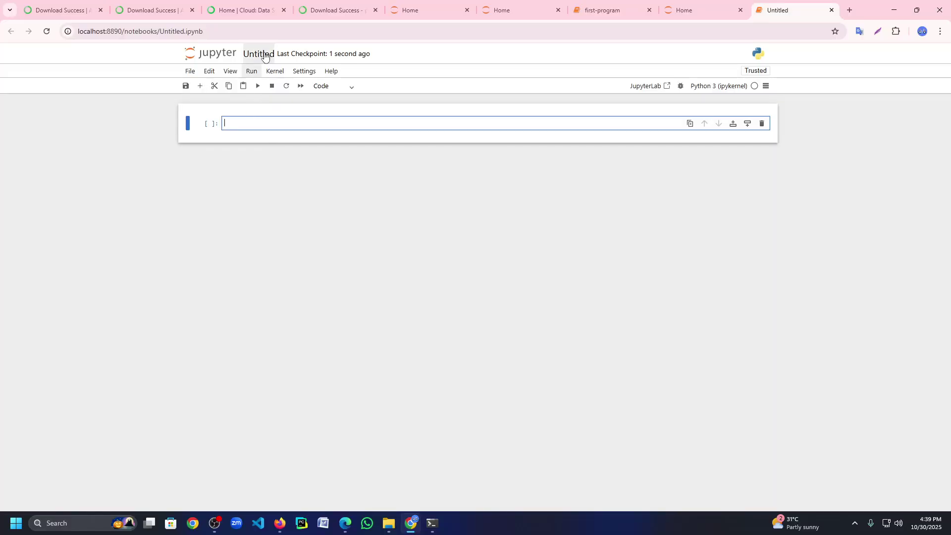
# Rename the untitled notebook as file 2.ipynb
pyautogui.click(265, 54)
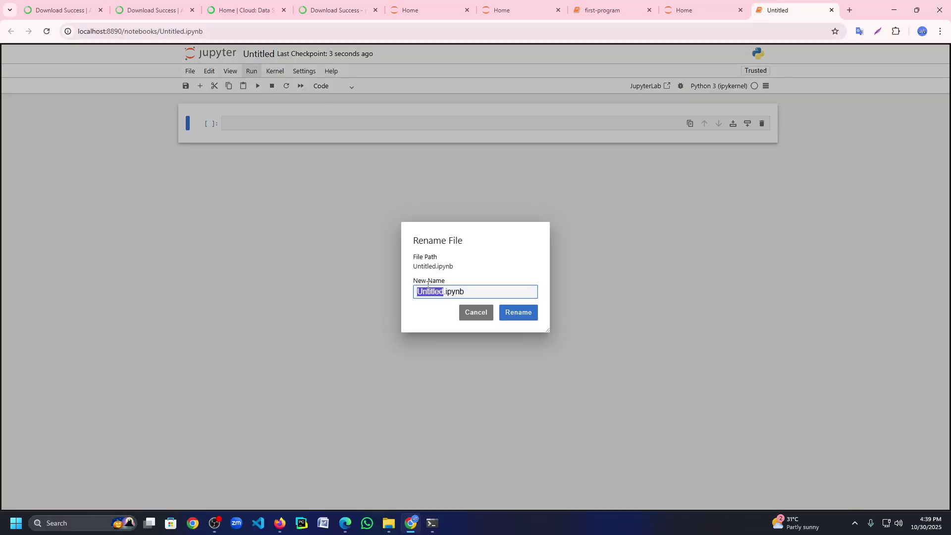
pyautogui.press('BackSpace')
pyautogui.write('file 2')
pyautogui.press('Return')
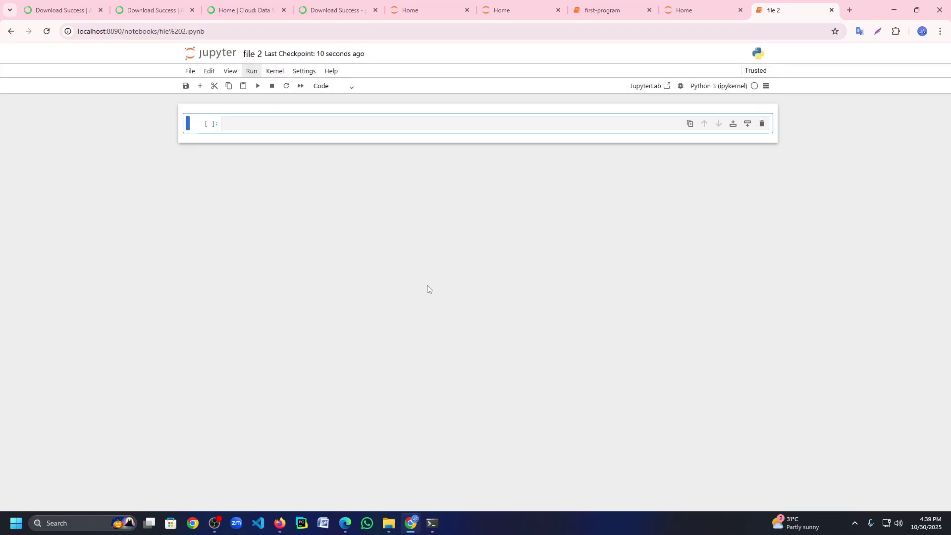
# Enter print("file 2") in the first code cell and run it
pyautogui.click(312, 125)
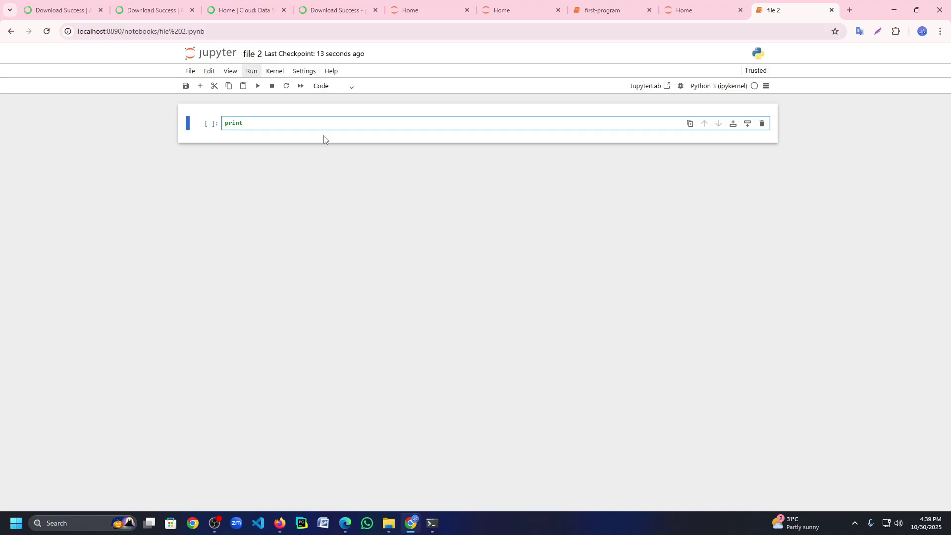
pyautogui.write('print("file 2")')
pyautogui.click(258, 87)
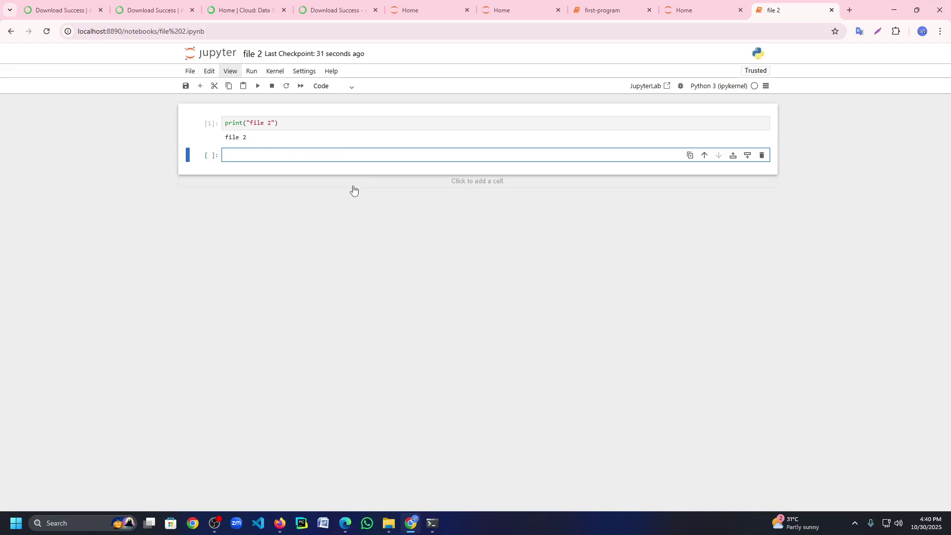
pyautogui.click(767, 86)
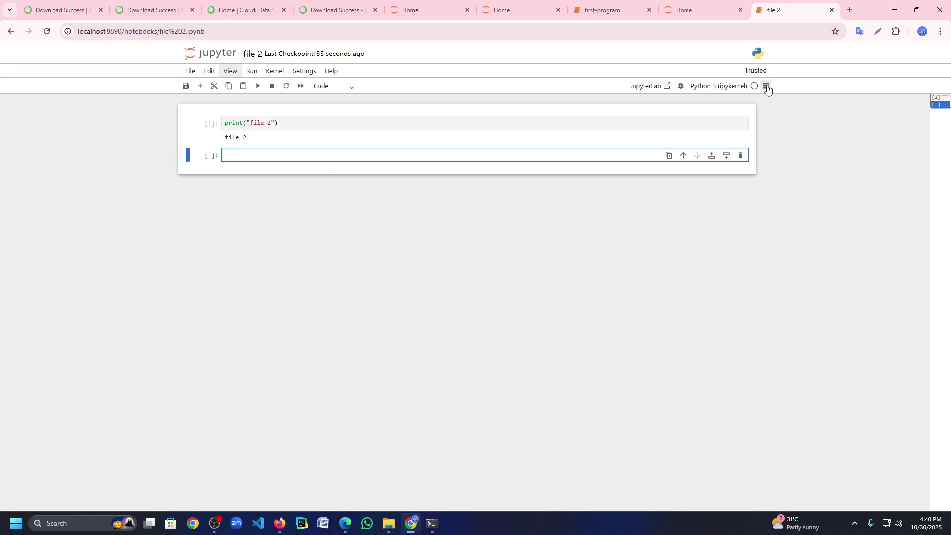
pyautogui.click(767, 87)
pyautogui.click(720, 88)
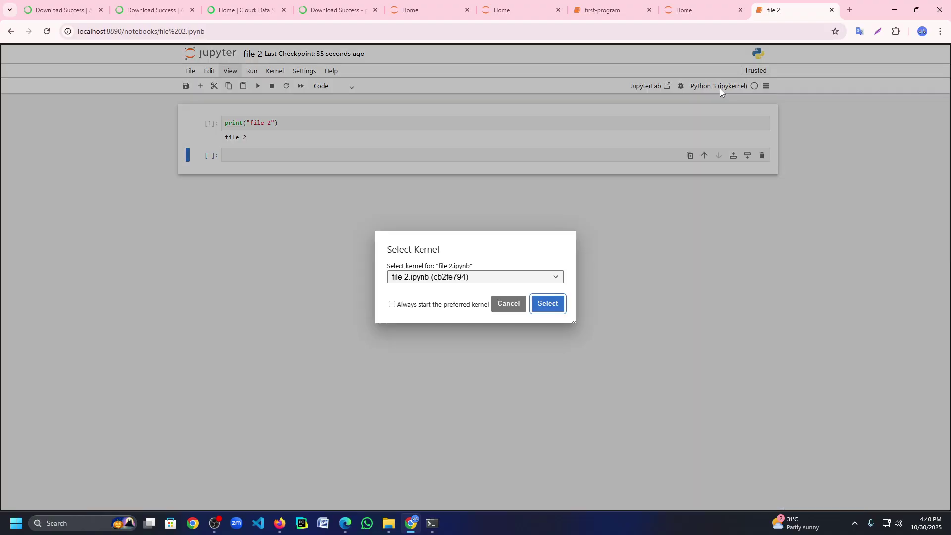
pyautogui.click(717, 150)
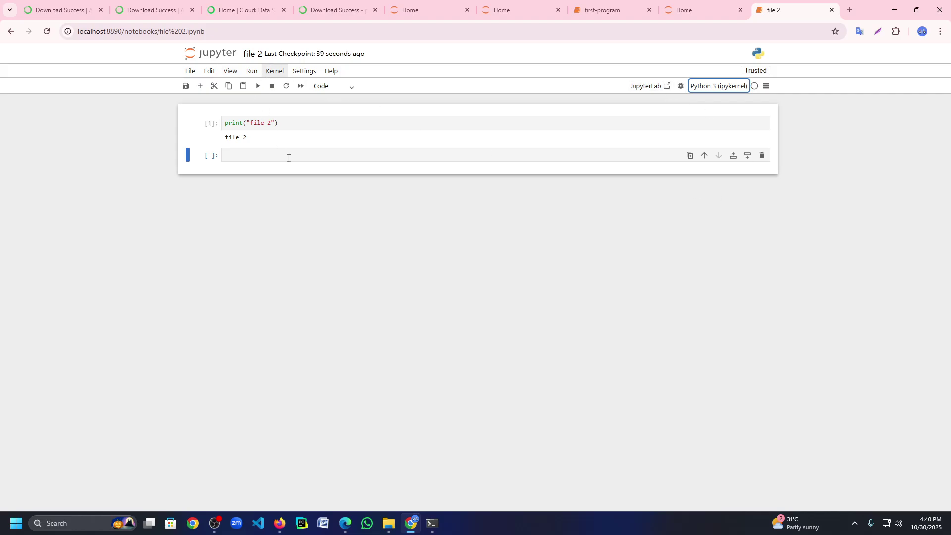
# Open a new Jupyter terminal and return to the file 2 notebook
pyautogui.click(191, 72)
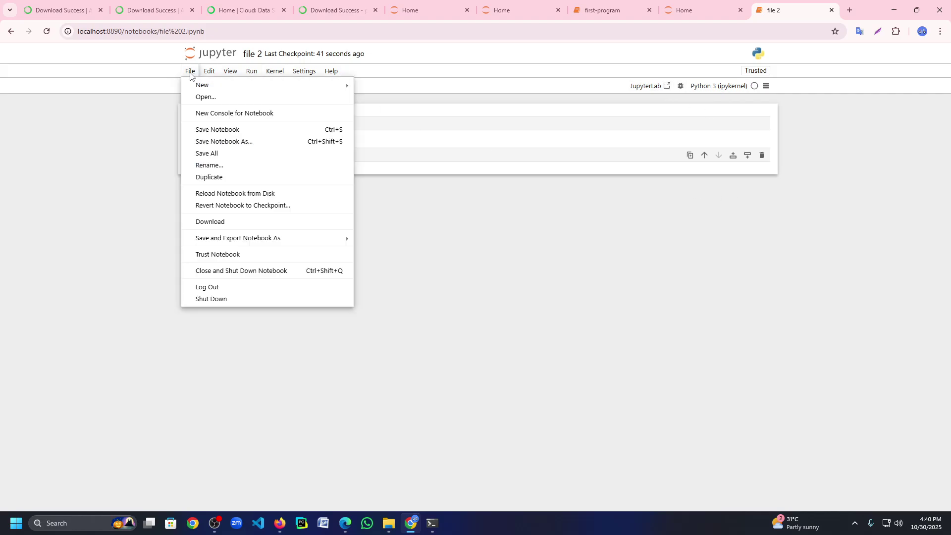
pyautogui.moveTo(198, 88)
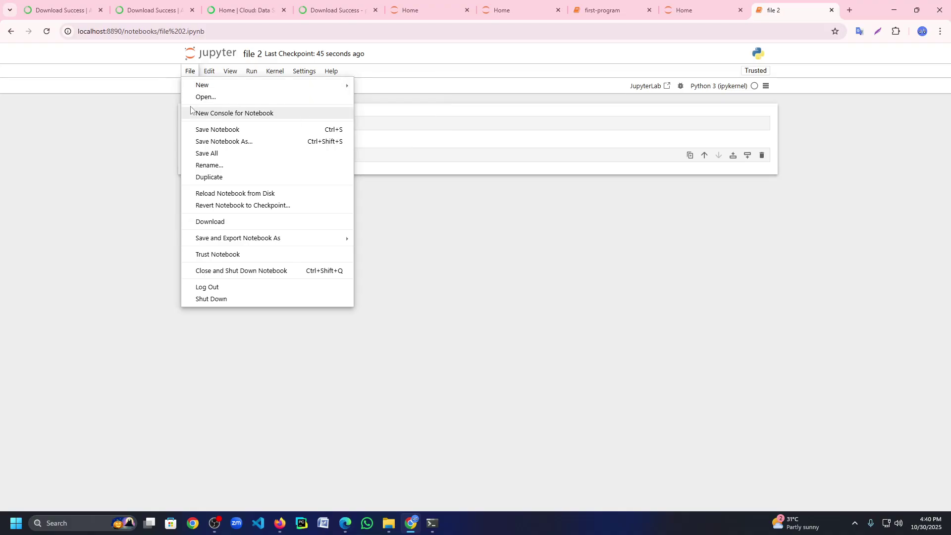
pyautogui.click(377, 107)
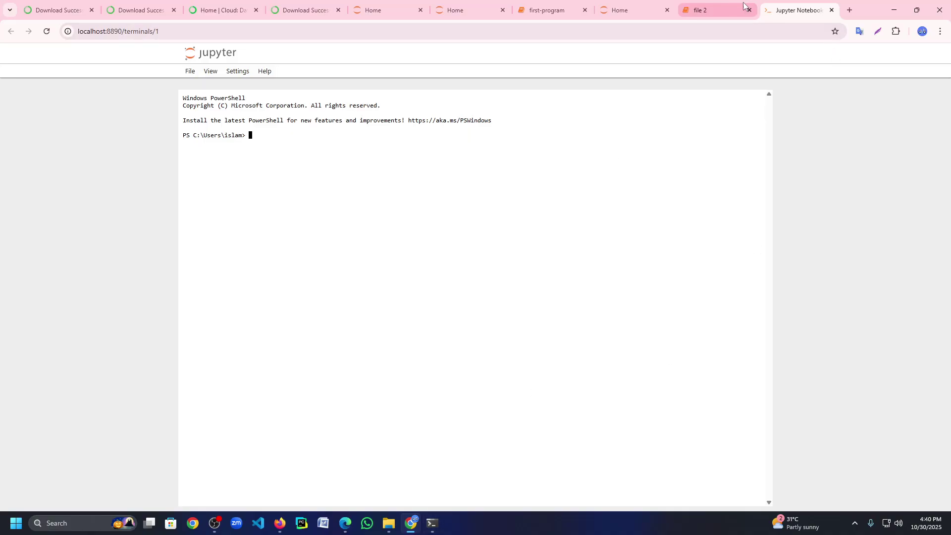
pyautogui.click(718, 10)
# Add three more empty code cells at the end of the file 2 notebook
pyautogui.click(369, 157)
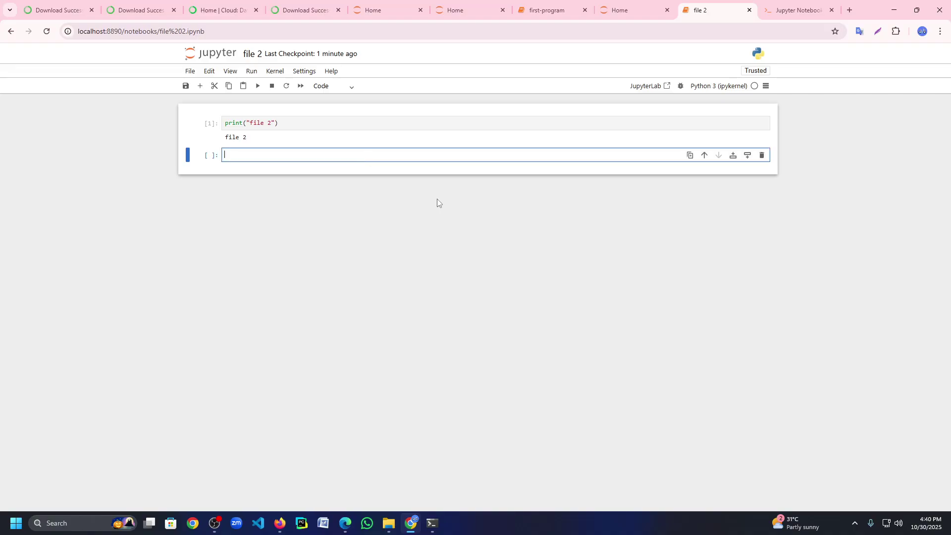
pyautogui.click(469, 188)
pyautogui.click(473, 200)
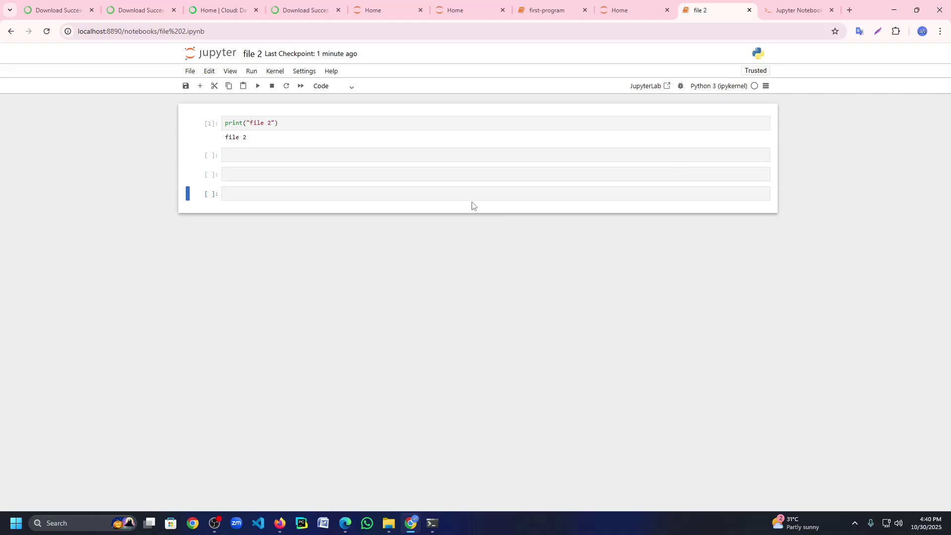
pyautogui.click(479, 221)
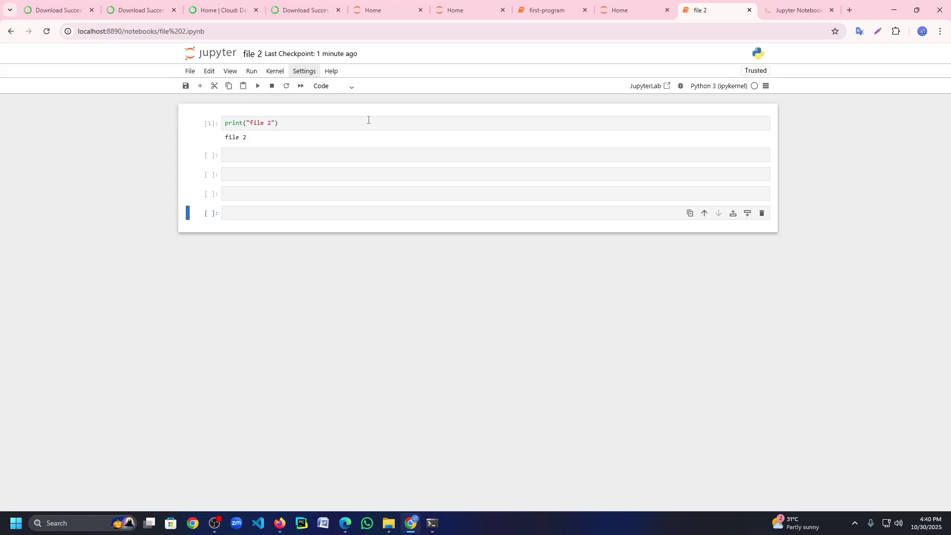
# Change the last empty cell of the notebook from code to Markdown
pyautogui.click(286, 212)
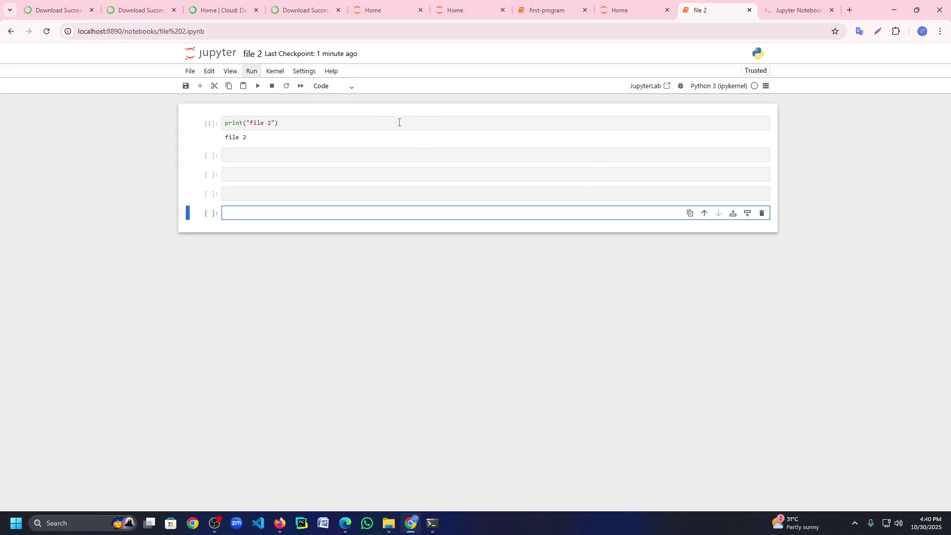
pyautogui.click(328, 85)
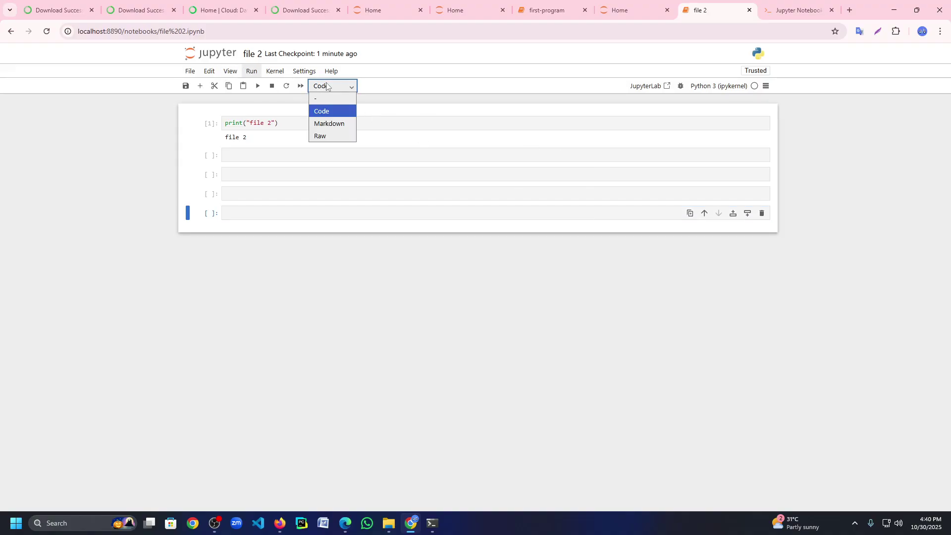
pyautogui.click(336, 123)
# Enter "title" in the second-to-last cell, change that cell to Markdown and render it
pyautogui.click(287, 198)
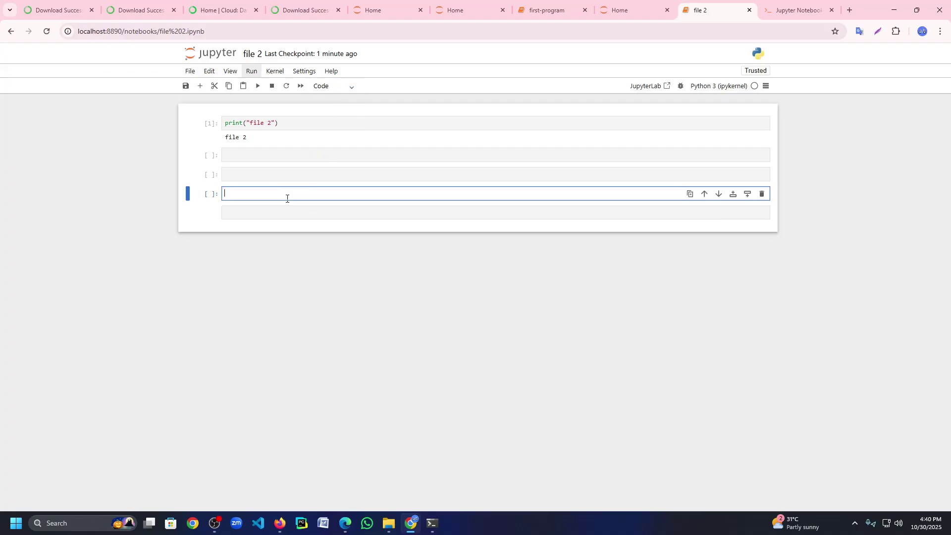
pyautogui.write('title')
pyautogui.click(350, 87)
pyautogui.click(336, 123)
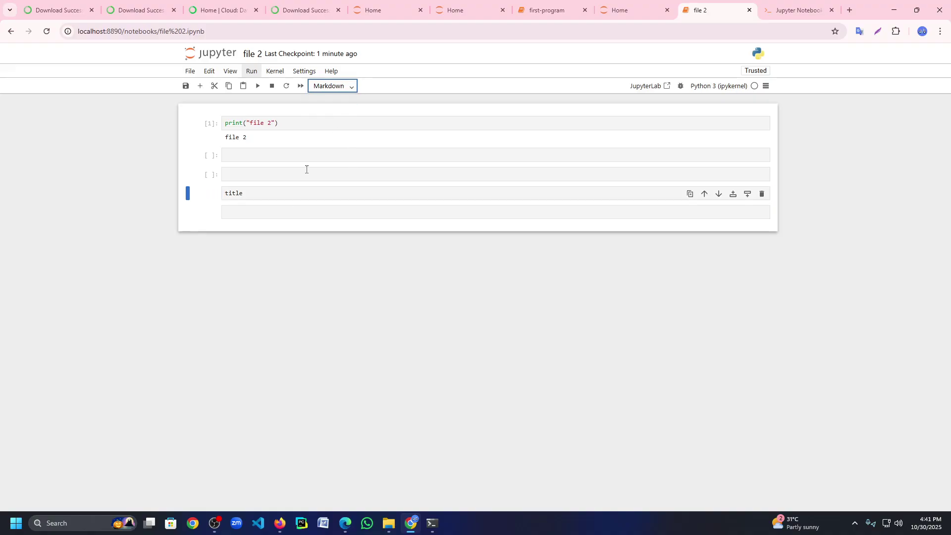
pyautogui.click(254, 198)
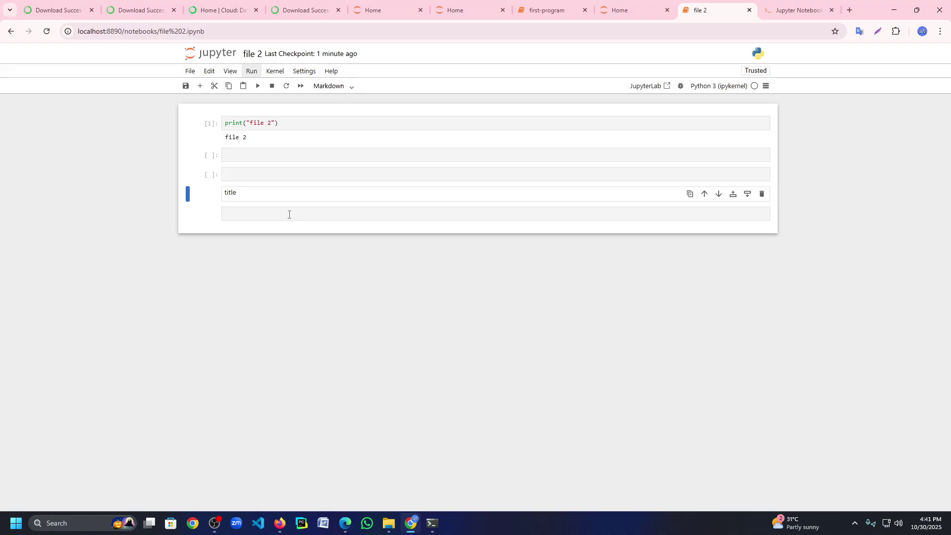
# Turn the Markdown text into the top-level heading "# title" and render the cell
pyautogui.click(270, 213)
pyautogui.click(247, 196)
pyautogui.doubleClick(245, 194)
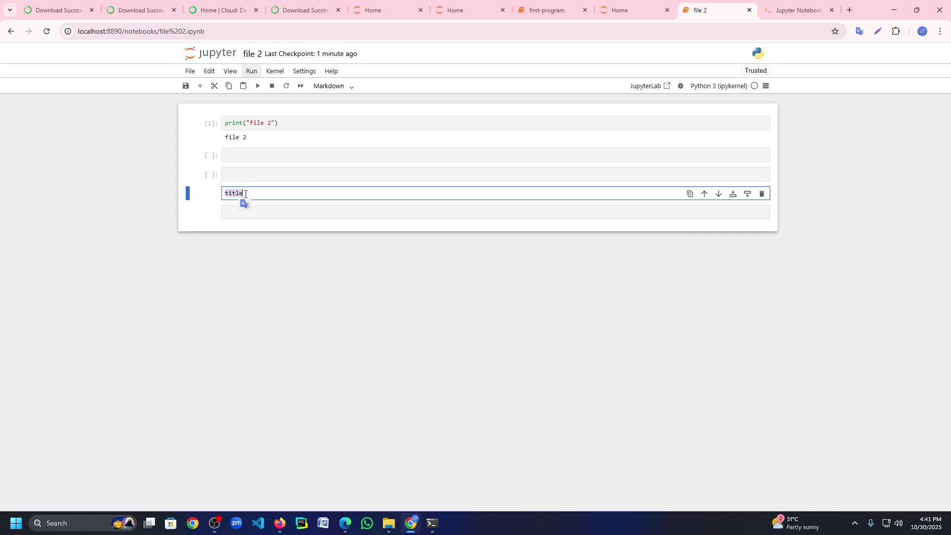
pyautogui.press('Left')
pyautogui.write('#')
pyautogui.click(329, 87)
pyautogui.click(331, 123)
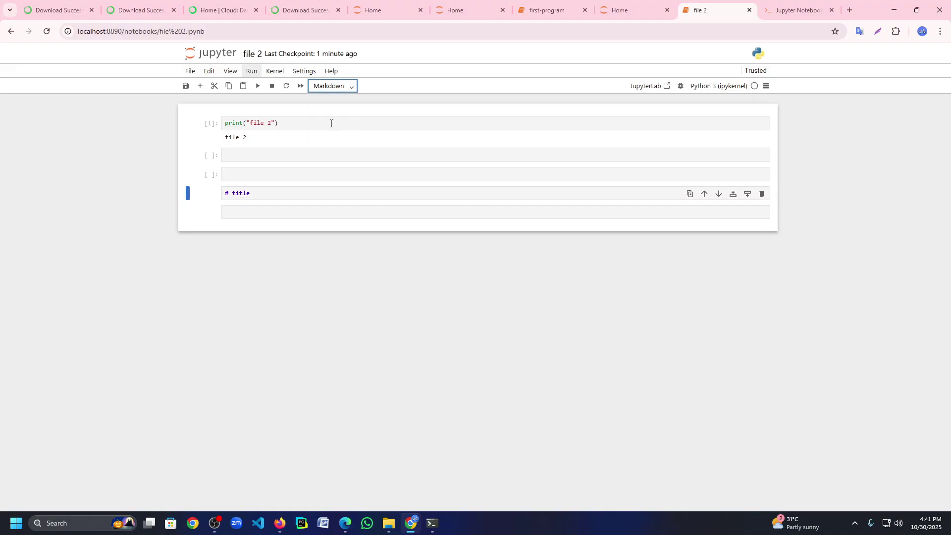
pyautogui.click(285, 194)
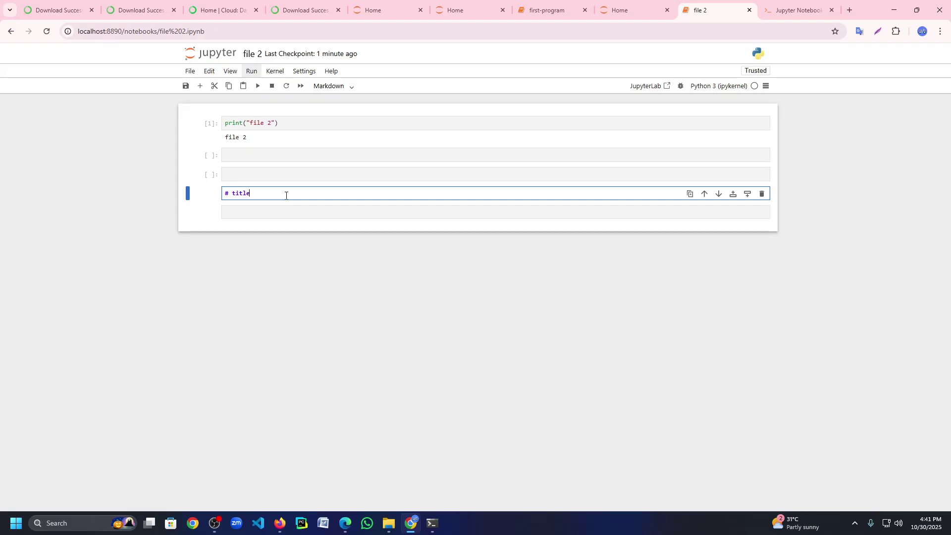
pyautogui.hotkey('ctrl', 'Return')
pyautogui.click(298, 227)
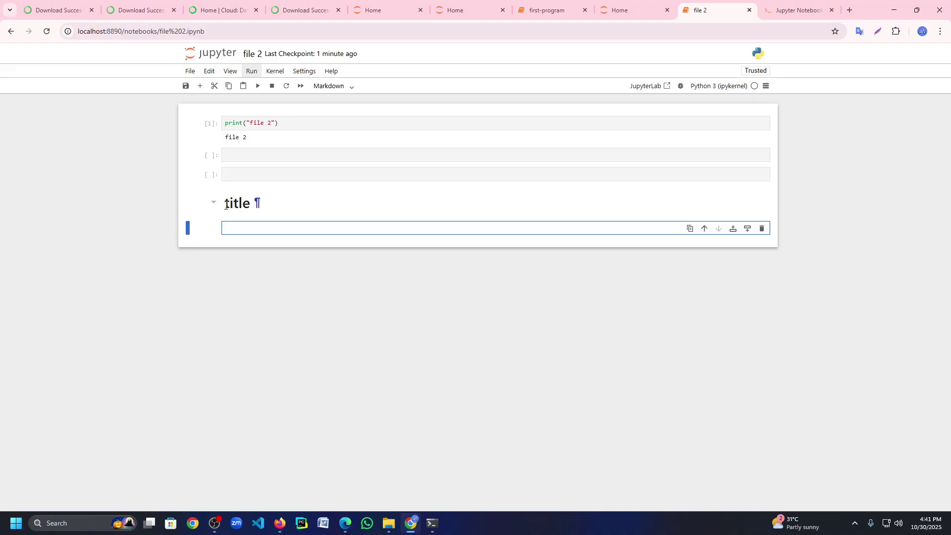
pyautogui.click(285, 212)
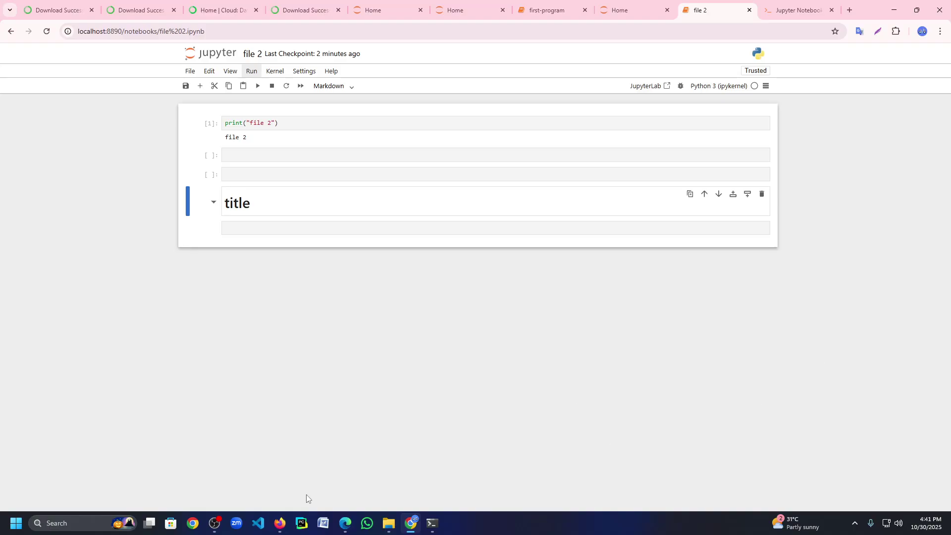
pyautogui.click(215, 524)
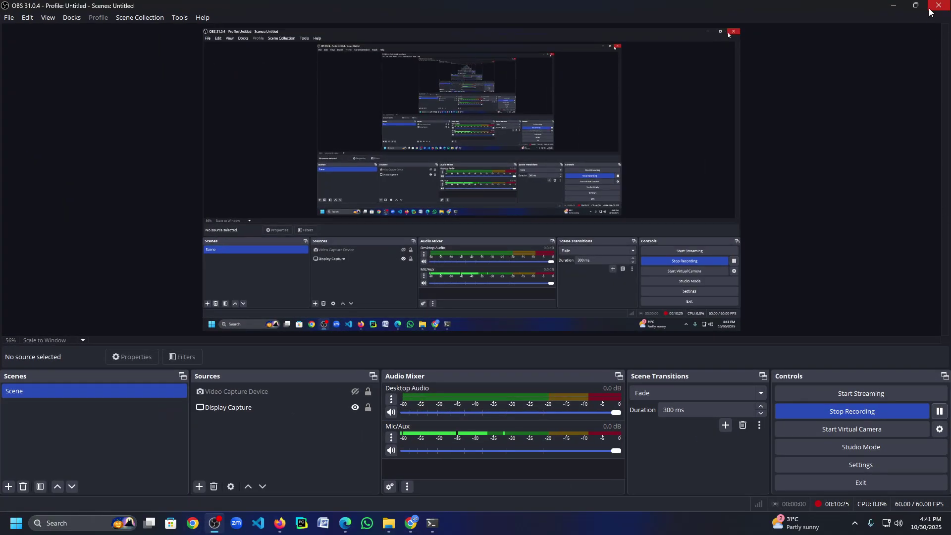